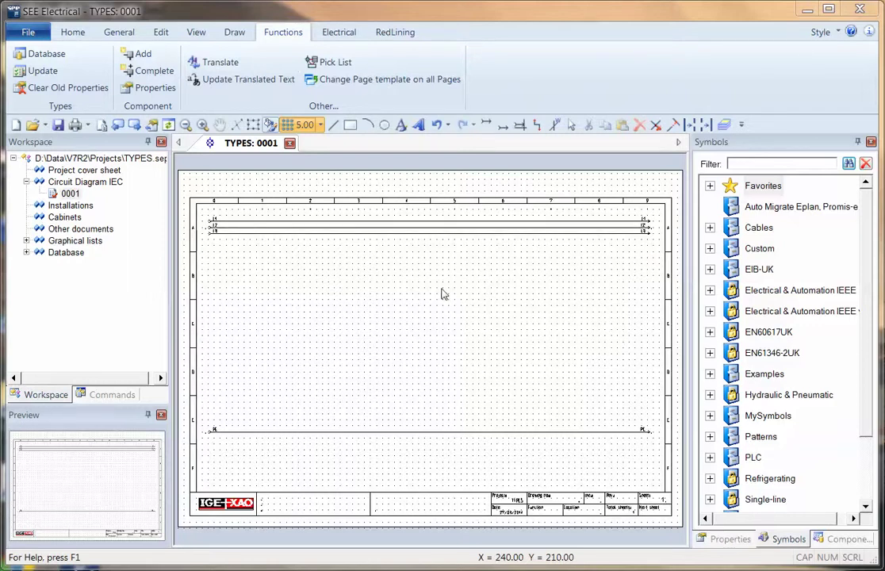
- Run SetTypeDb from the Commands list and create a new type database named Custom Parts
left_click(114, 399)
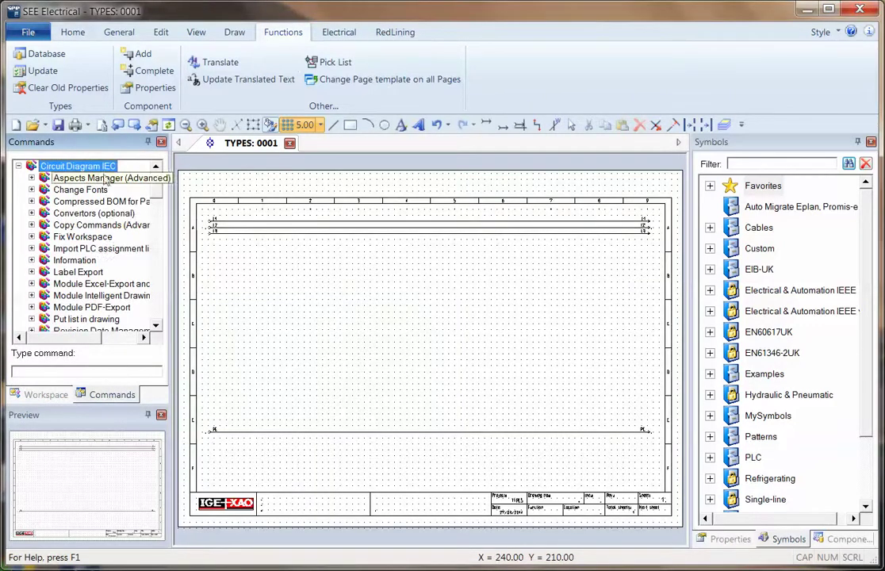
scroll(155, 199, "down", 1)
left_click_drag(156, 199, 149, 292)
left_click(76, 227)
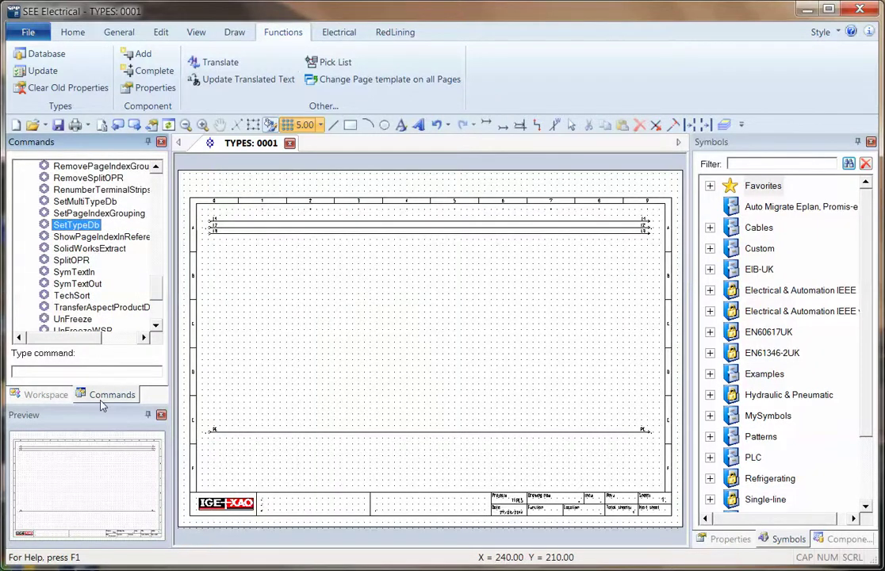
double_click(80, 228)
left_click(441, 225)
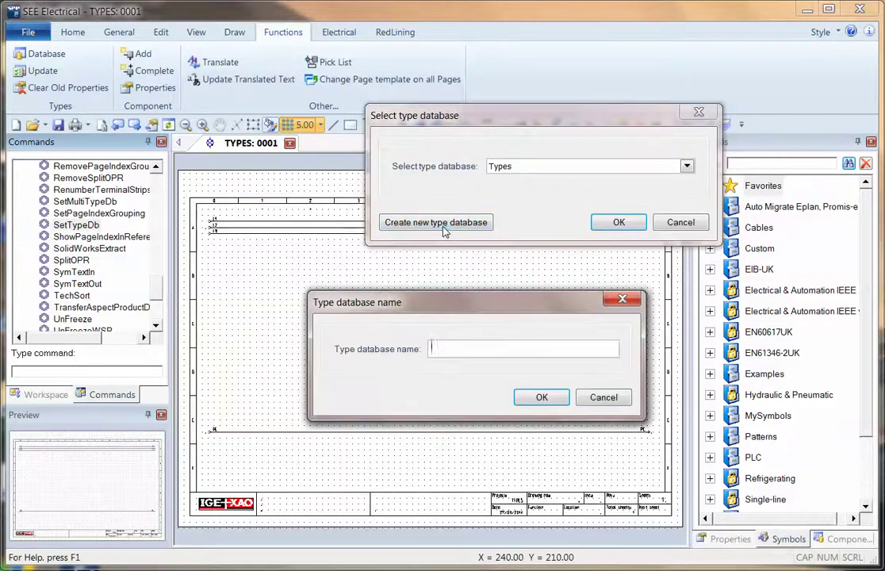
type("Custom Parts")
left_click(554, 397)
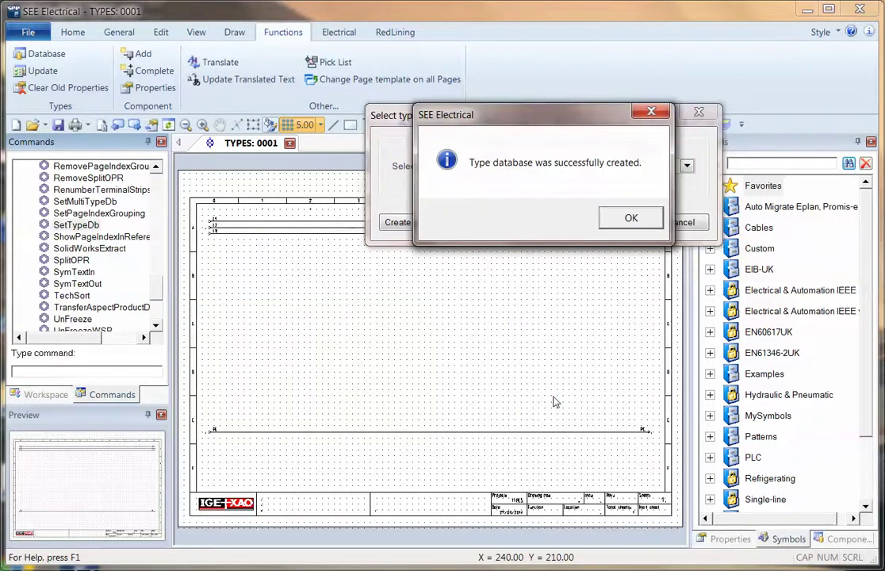
left_click(630, 217)
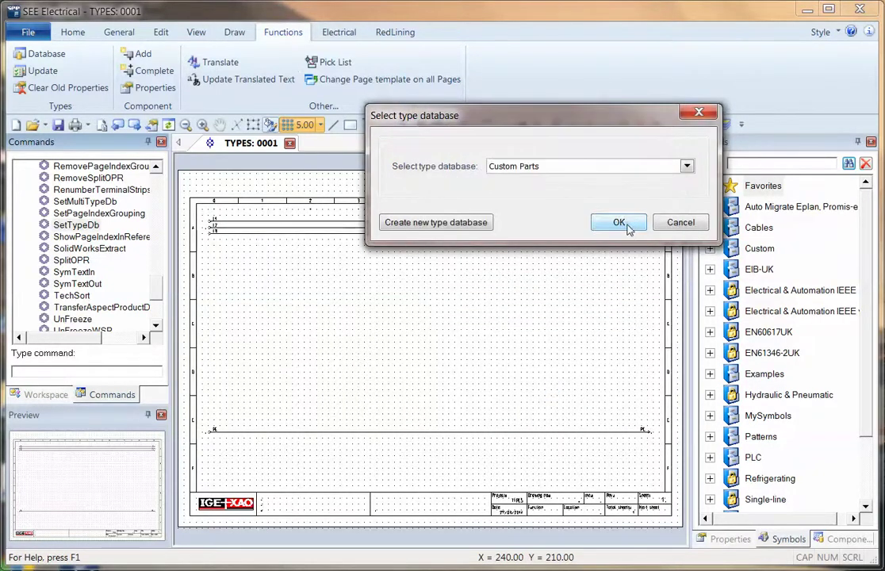
- Make Custom Parts the active type database and refresh the Components list
left_click(619, 223)
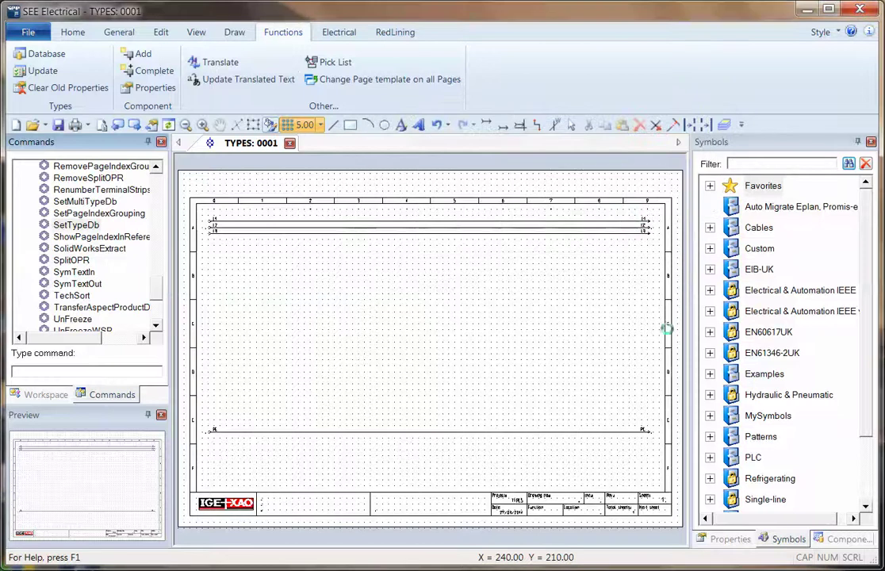
left_click(849, 540)
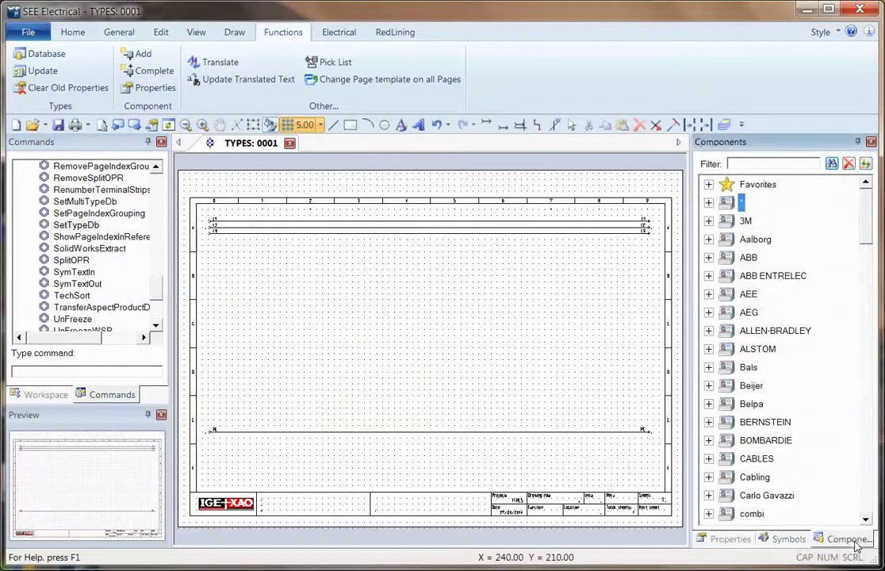
left_click(865, 164)
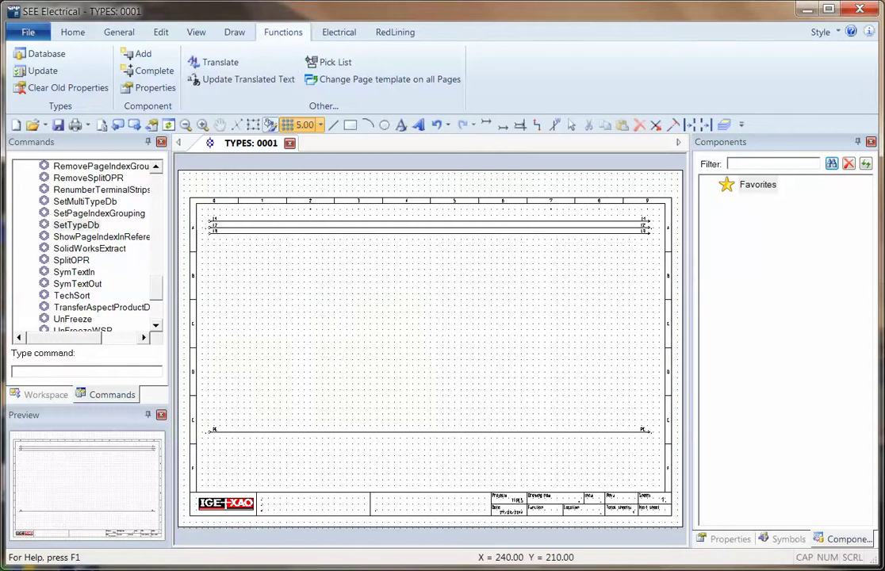
- Bring the My Parts List.xlsx workbook to the front in Excel
left_click(309, 555)
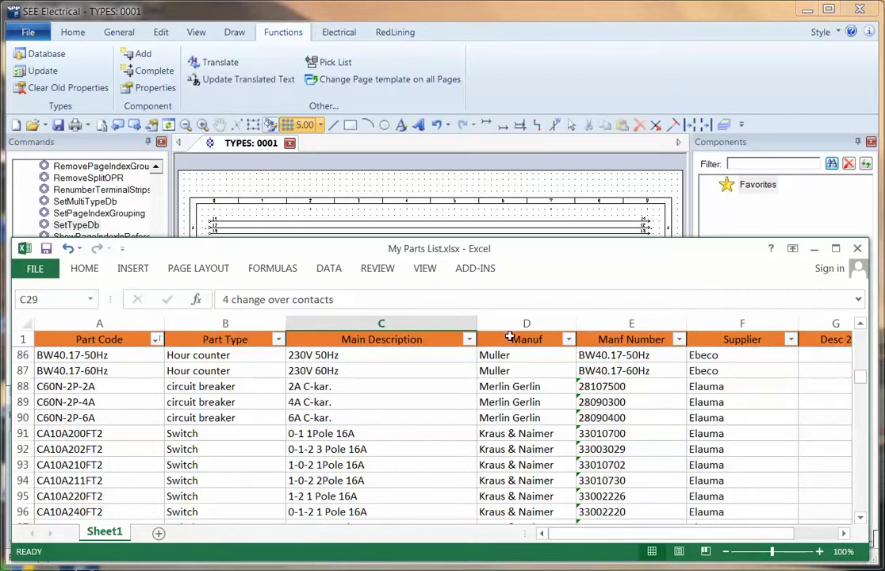
- Open Import From Excel under Import/Export in the type database manager
left_click(387, 170)
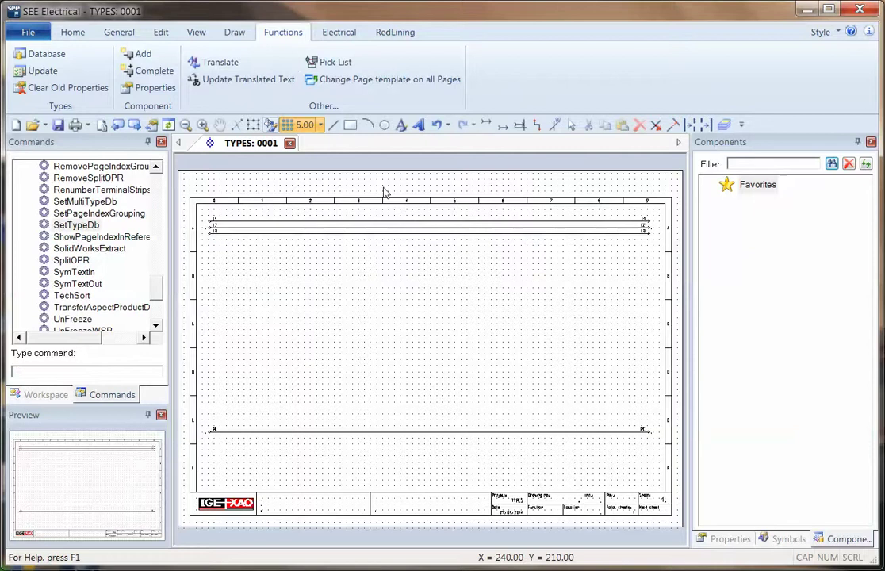
left_click(46, 54)
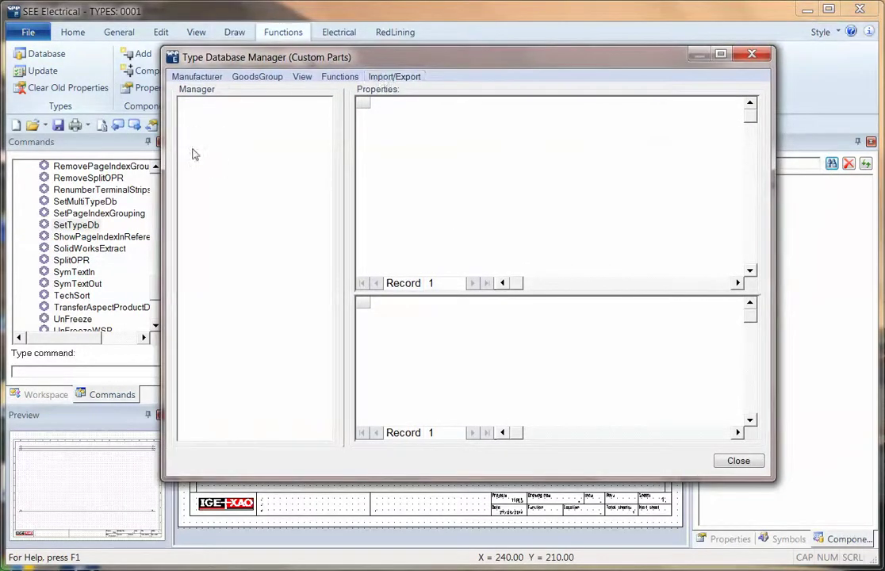
left_click(393, 77)
left_click(437, 93)
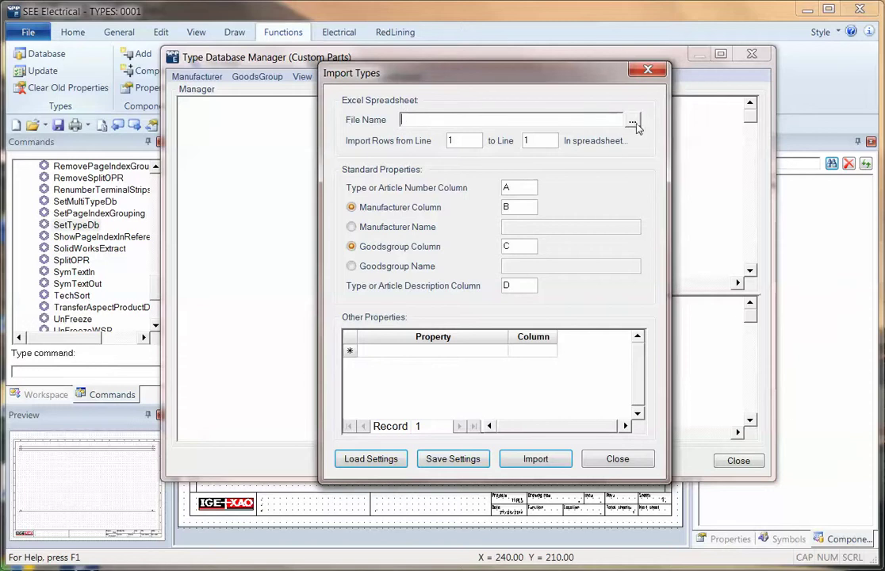
- Choose D:\Data\V7R2\Templates\My Parts List.xlsx as the spreadsheet to import
left_click(632, 121)
left_click_drag(618, 69, 485, 63)
left_click(698, 466)
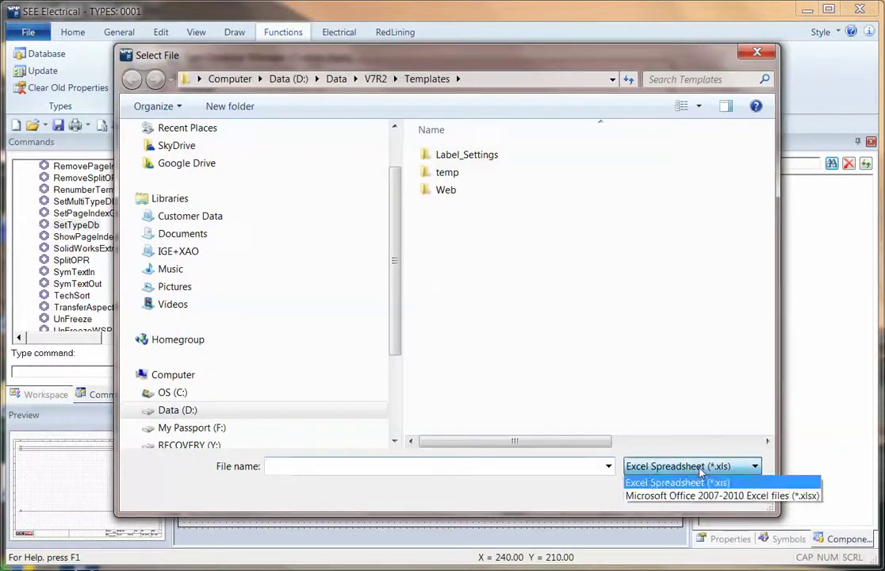
left_click(781, 497)
double_click(484, 210)
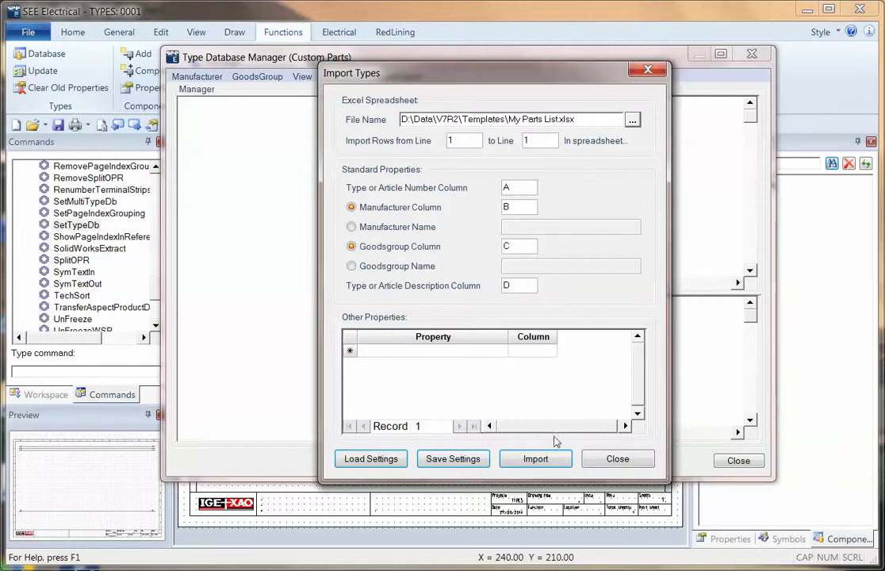
- Check the last Excel row (364) and set the import range to lines 2 through 364
key("alt+Tab")
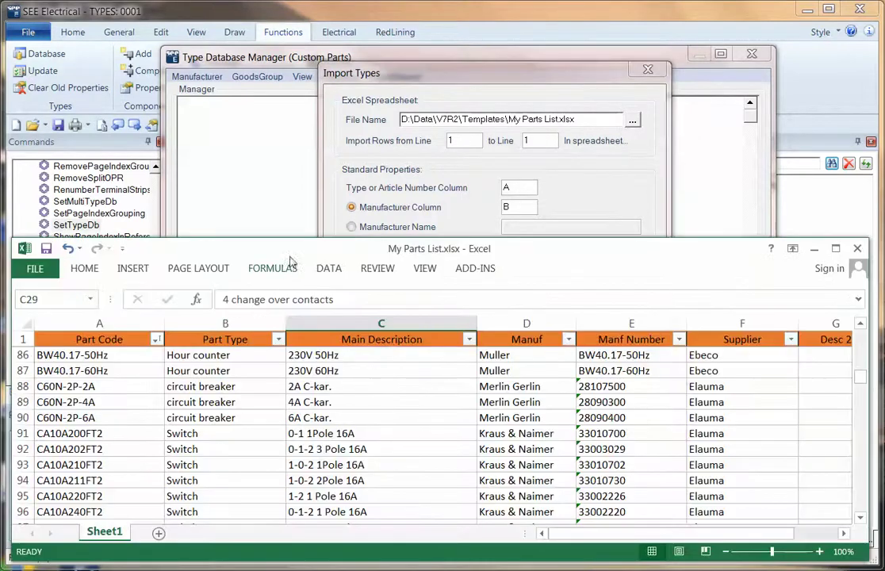
left_click_drag(295, 248, 295, 216)
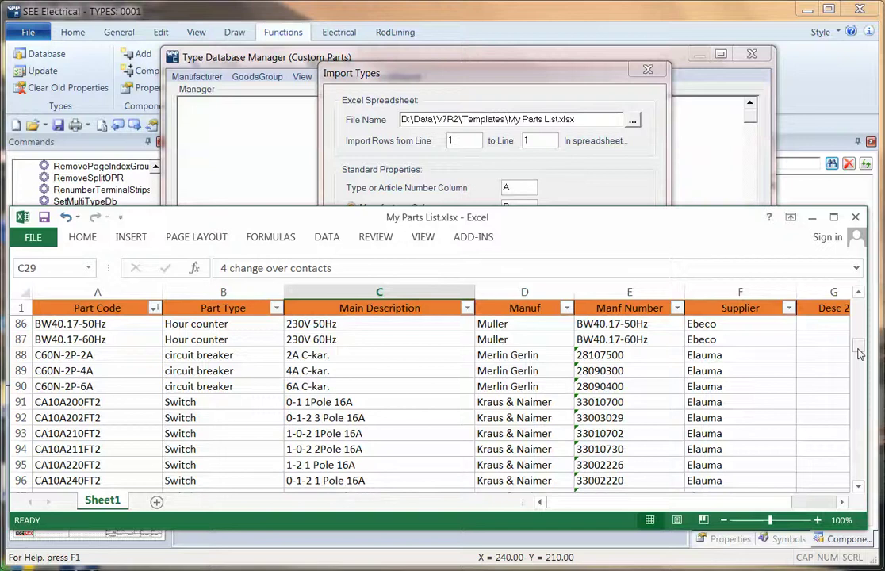
left_click_drag(858, 347, 860, 473)
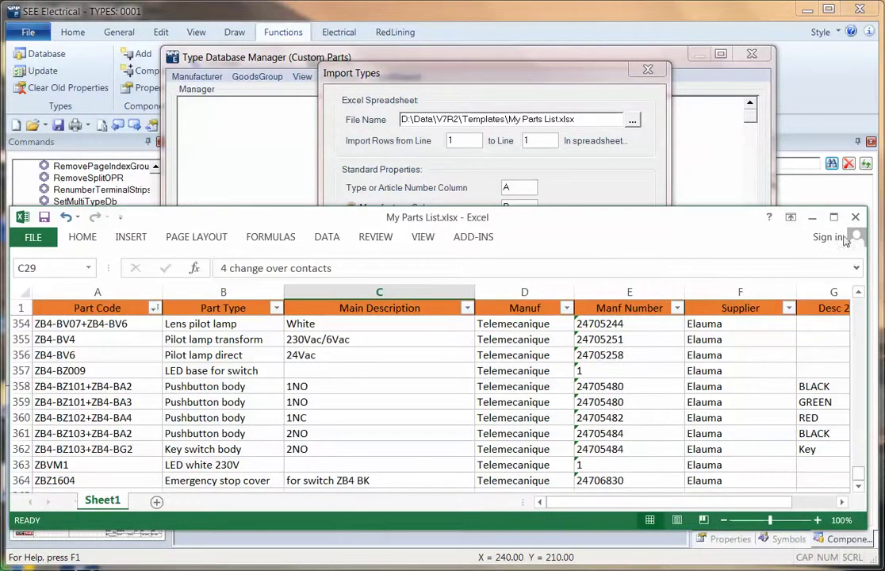
left_click(706, 191)
double_click(478, 143)
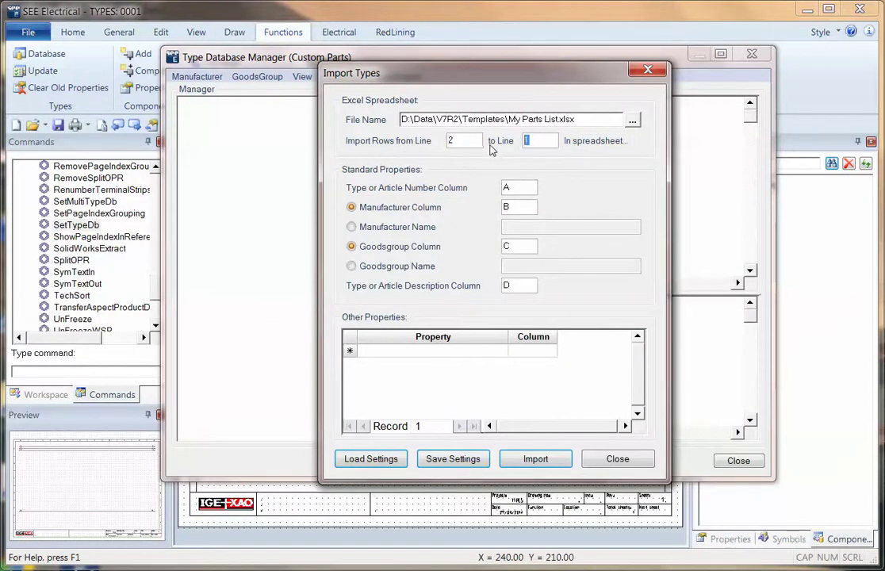
type("364")
left_click(287, 568)
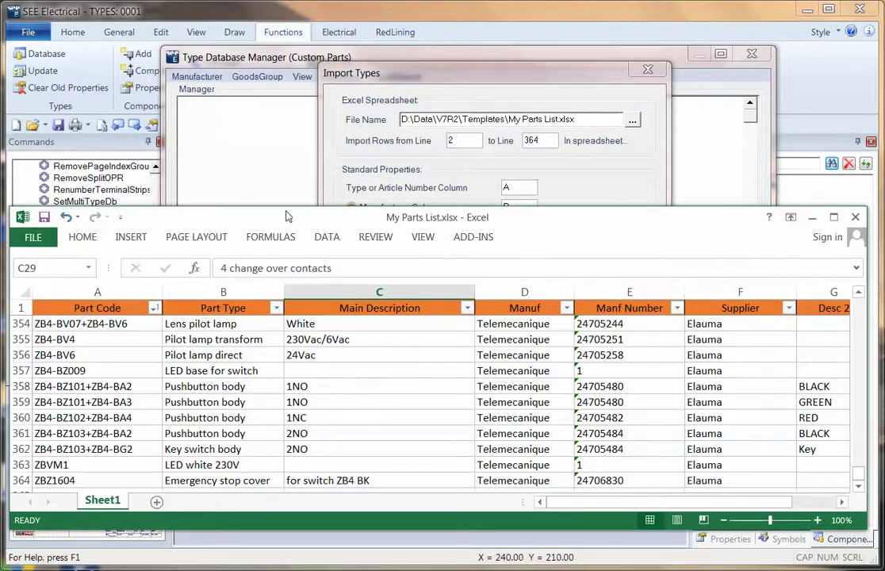
- Map manufacturer to column D and goods group to column B, then select the description column field
left_click_drag(287, 206, 287, 302)
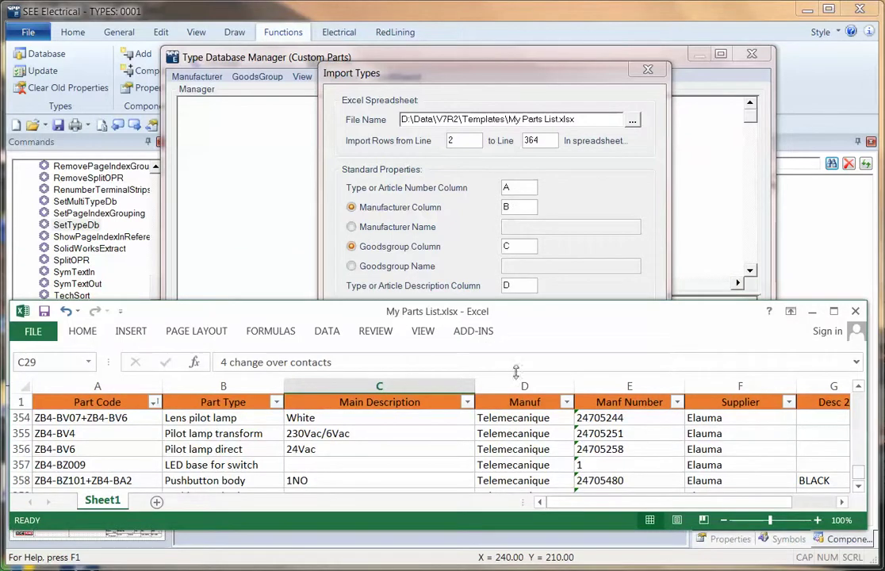
double_click(504, 206)
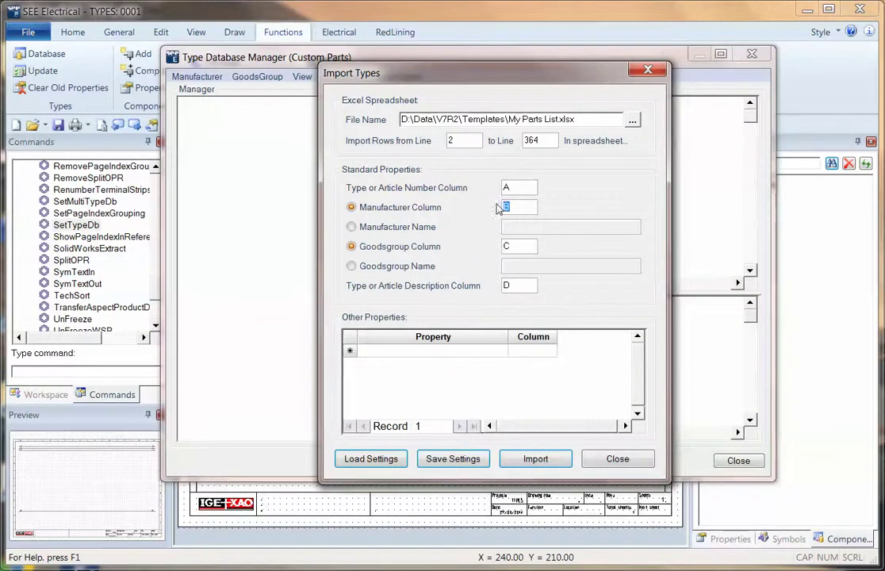
type("D")
key("alt+Tab")
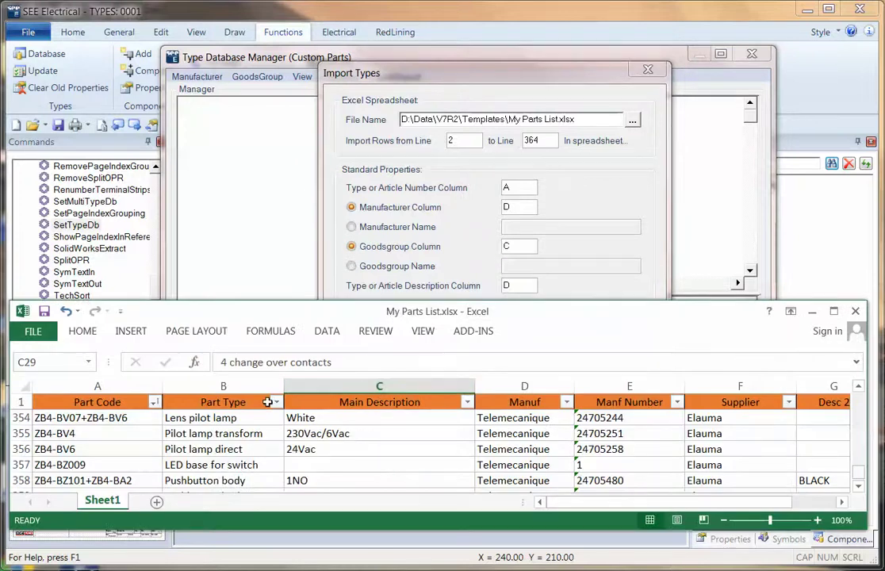
double_click(506, 246)
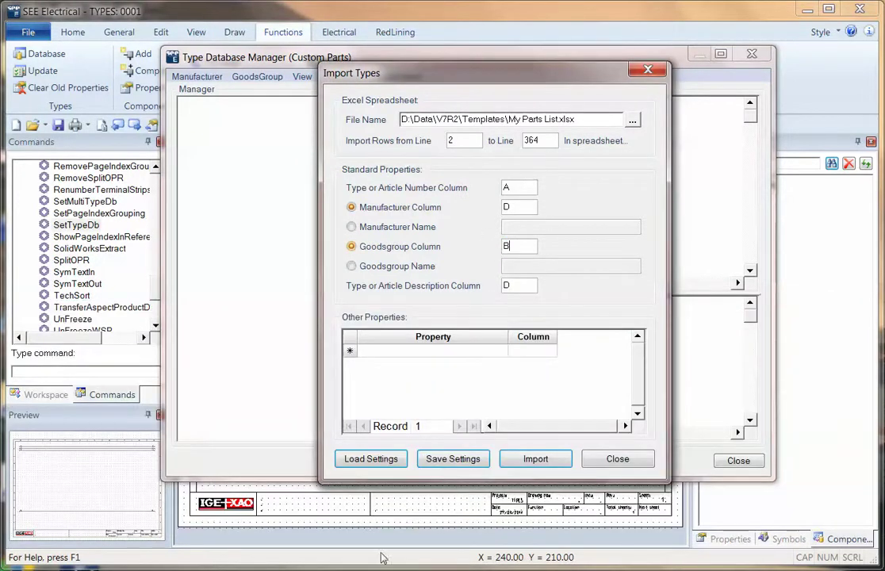
key("alt+Tab")
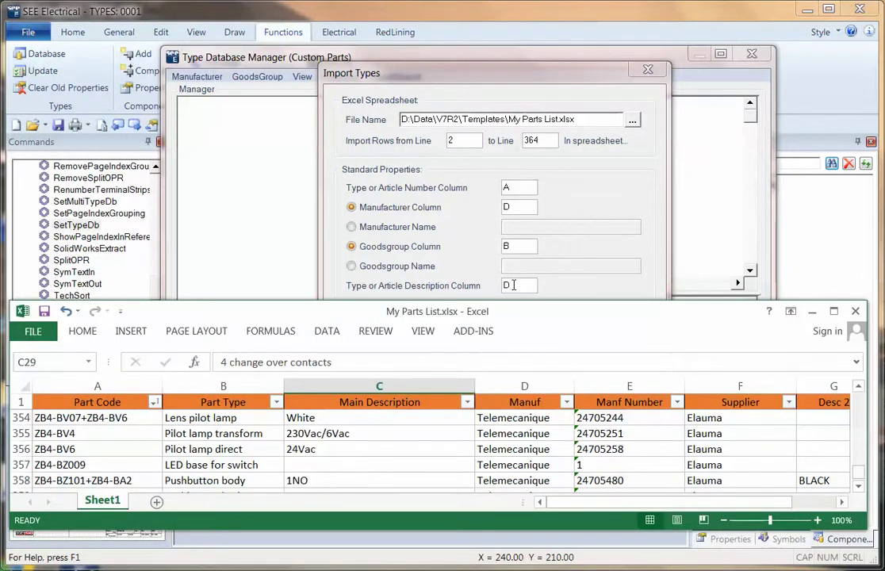
left_click(458, 242)
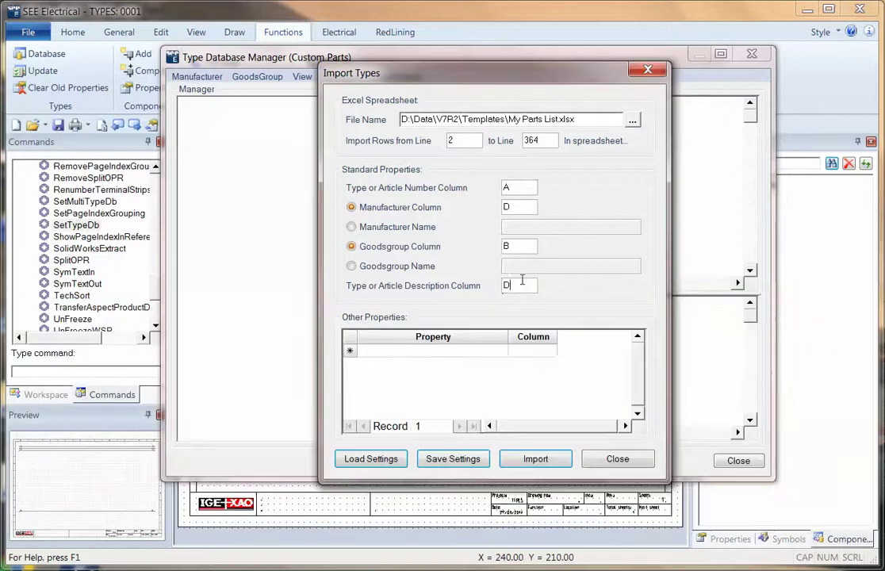
- Set the description column to C and add an extra property named Date
type("C")
left_click(451, 353)
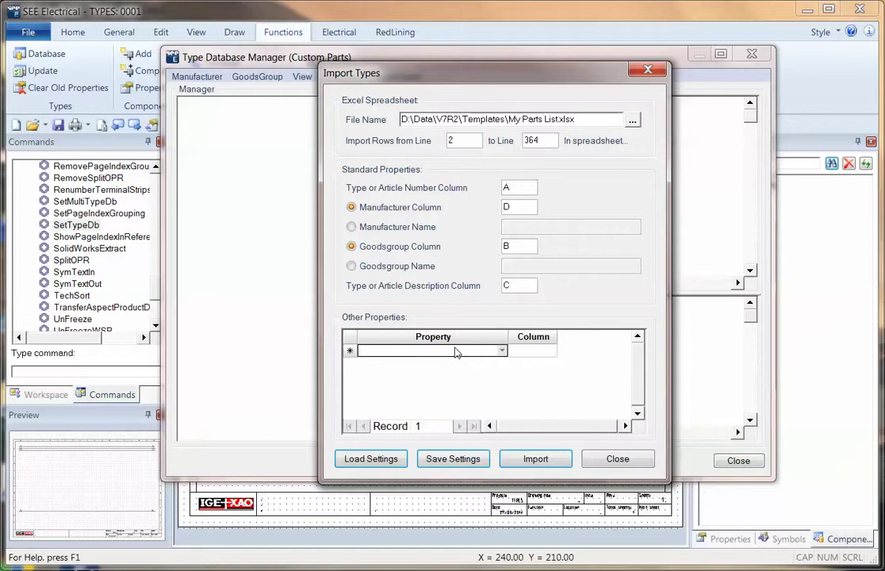
type("S")
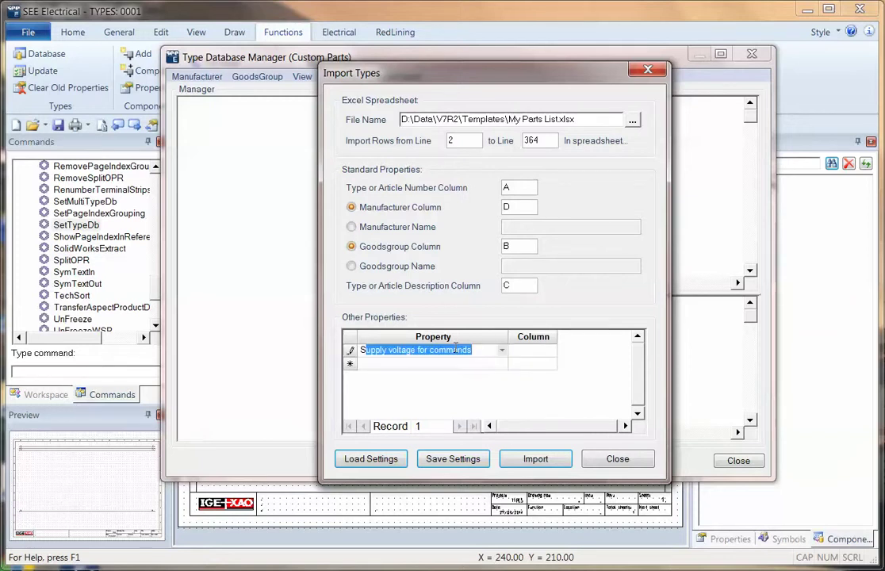
key("BackSpace")
key("BackSpace")
type("st")
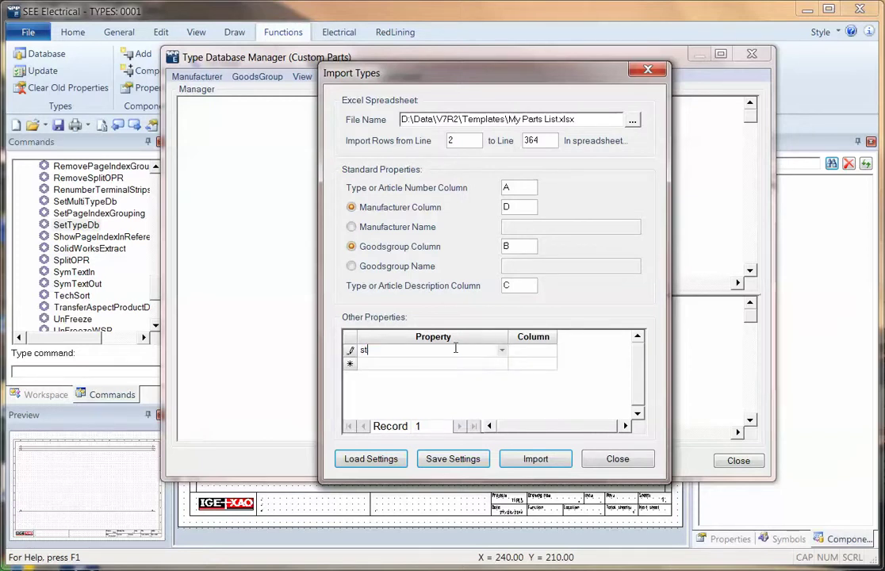
type("Da")
left_click(533, 350)
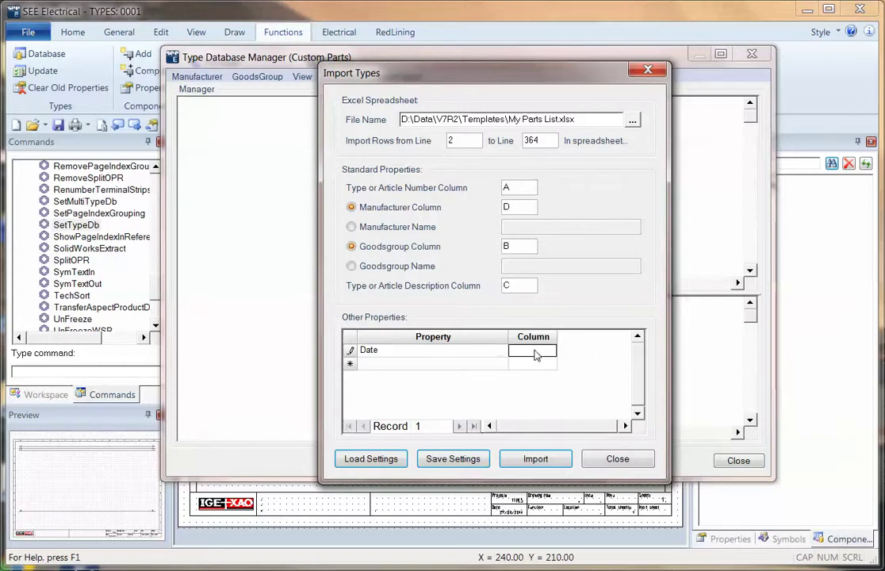
- Look up Date in Excel and map the Date property to spreadsheet column R
key("alt+Tab")
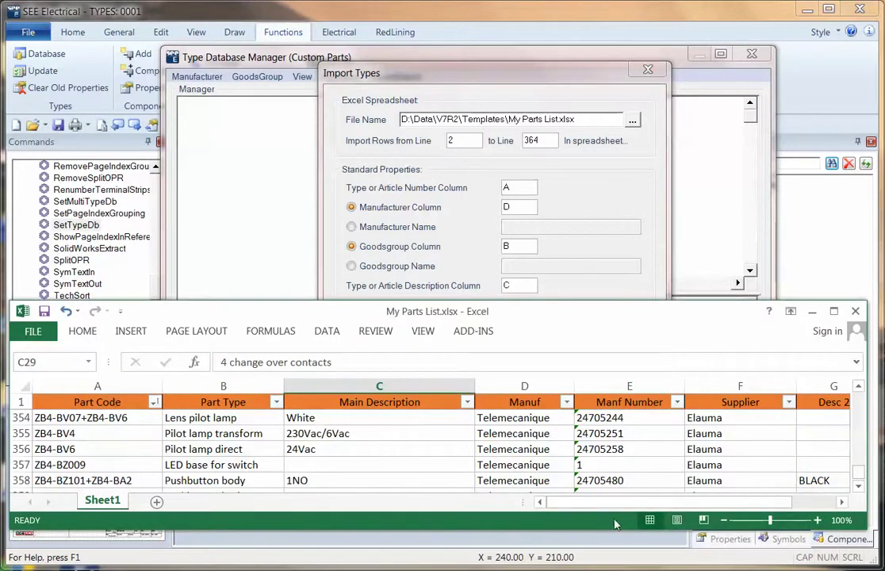
left_click_drag(651, 503, 695, 516)
left_click(588, 173)
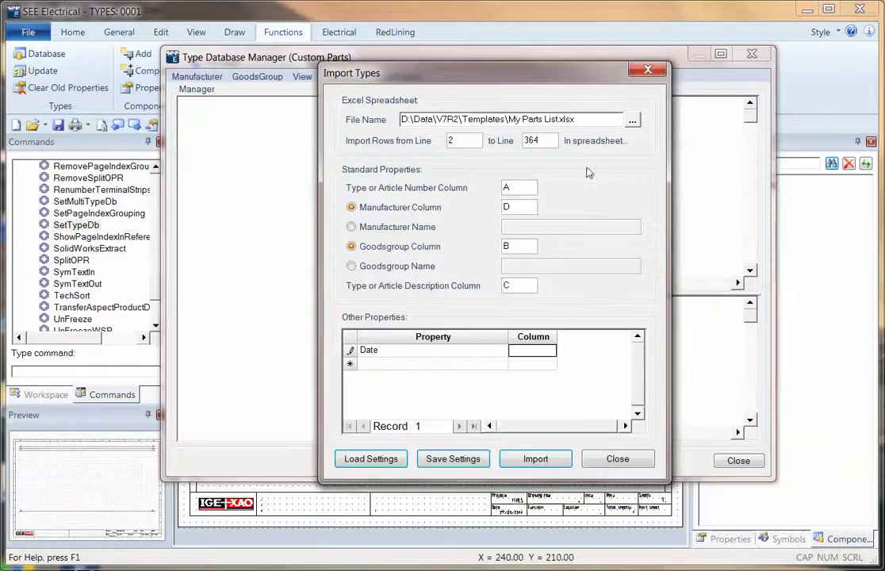
left_click(536, 353)
type("R")
left_click(392, 365)
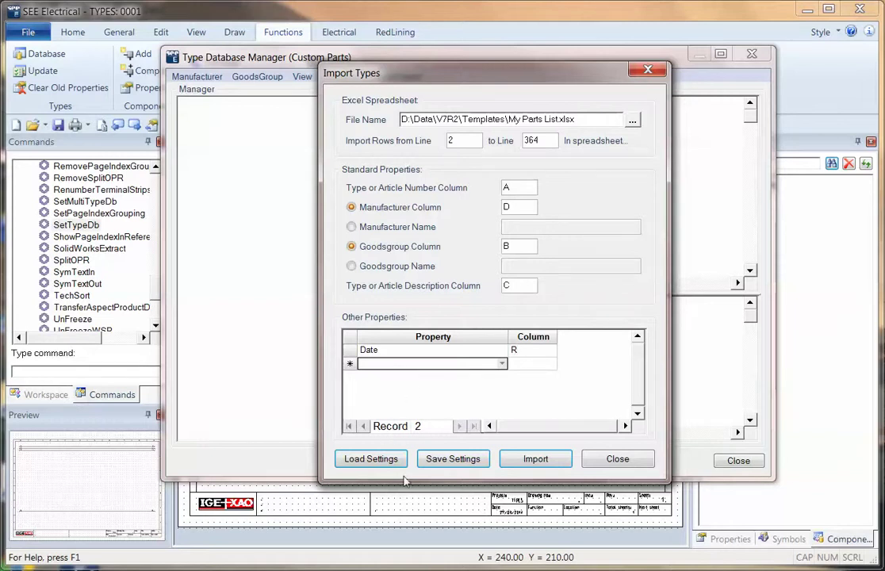
- Load Import Excel Format.txf, mapping Supplier F, Order number E, Description1 G, Width I, Height J
left_click(384, 460)
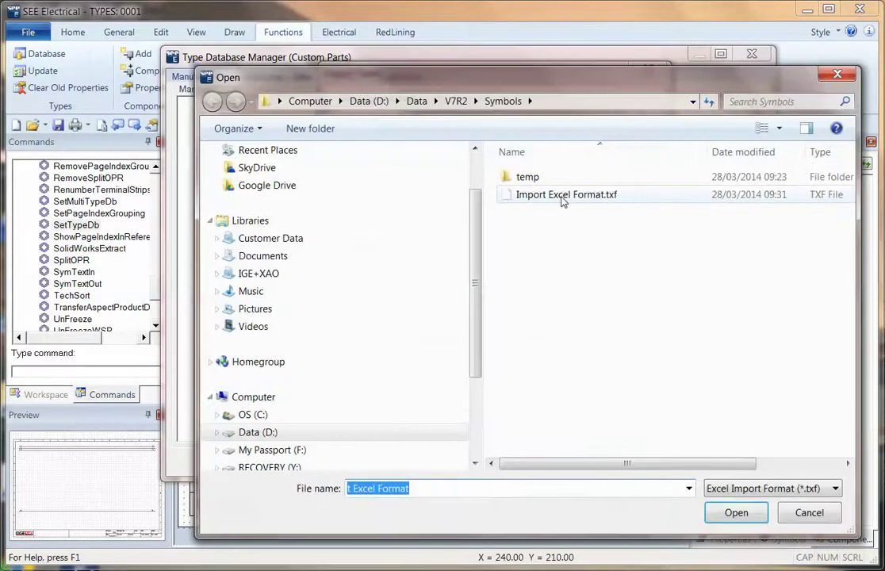
double_click(561, 195)
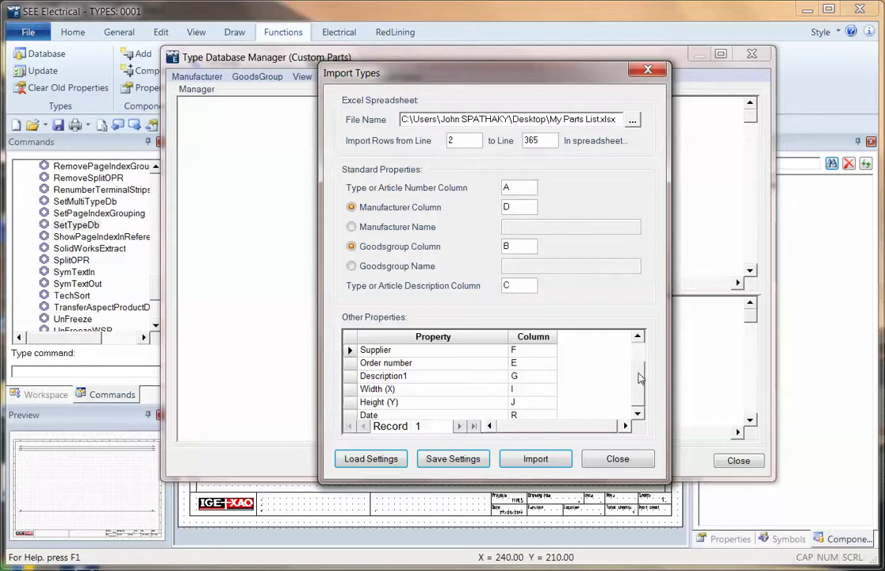
scroll(432, 390, "down", 1)
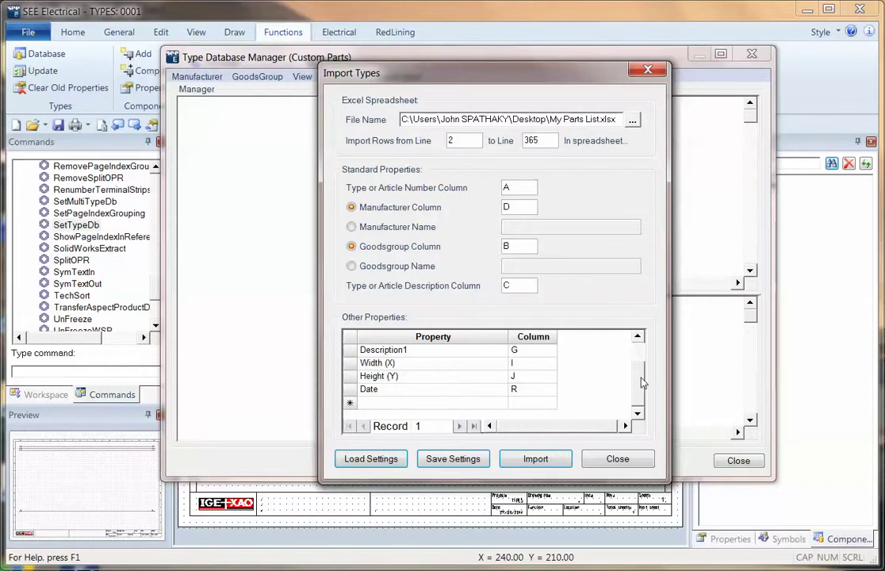
scroll(641, 382, "up", 1)
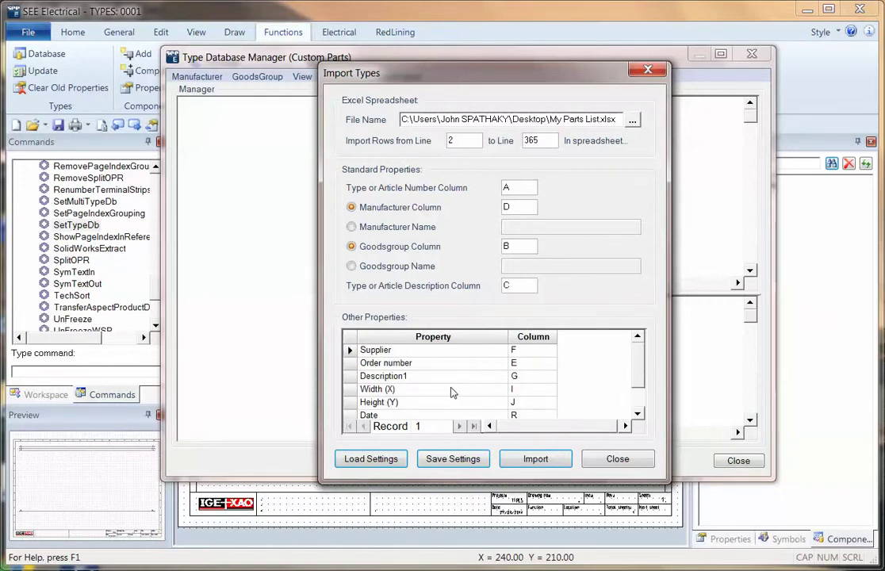
- Run the import, accepting that empty line 365 is skipped
left_click(548, 460)
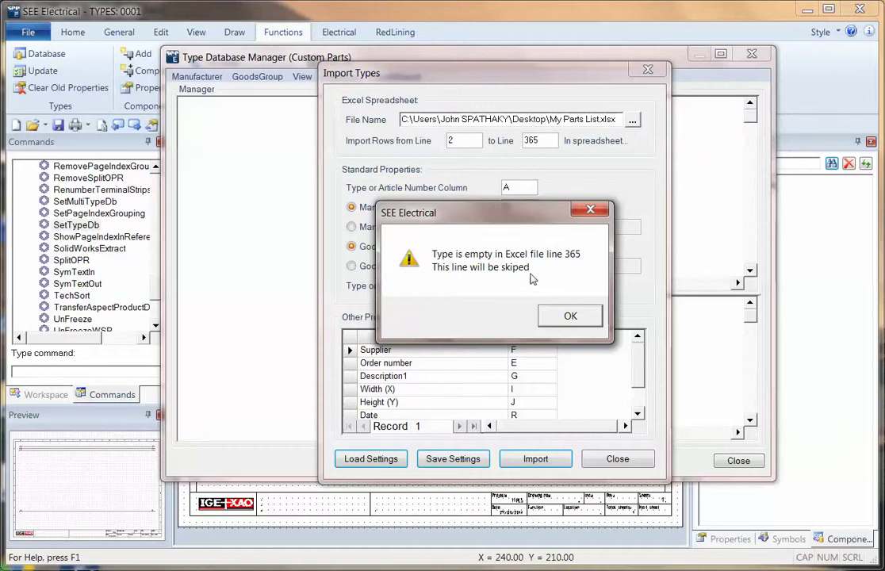
left_click(570, 315)
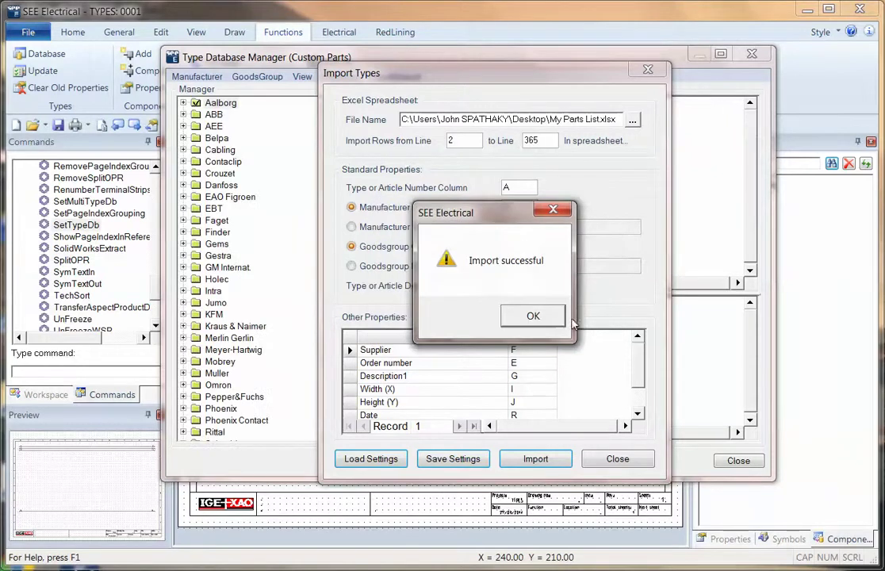
- Close the import dialogs and expand ABB, AEE and Belpa to view Belpa's Transformer types
left_click(533, 317)
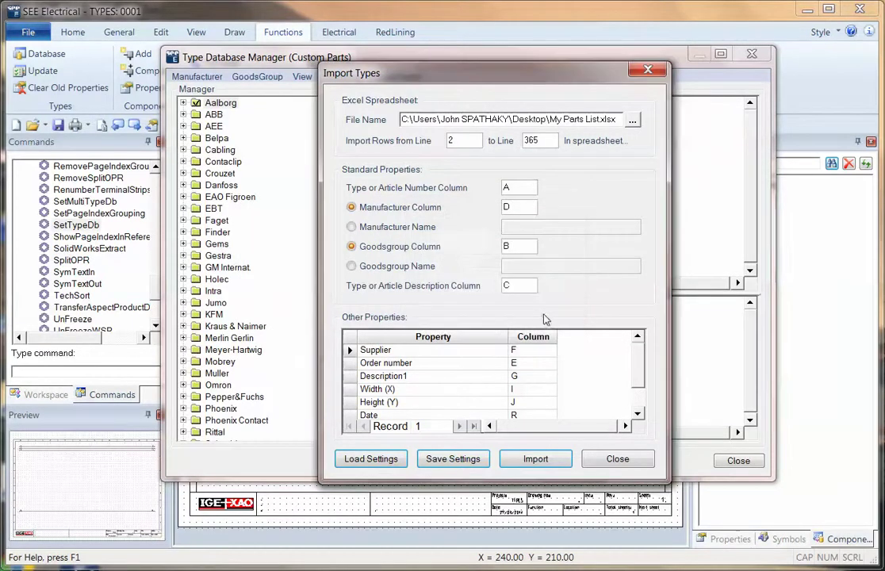
left_click(617, 462)
left_click(183, 115)
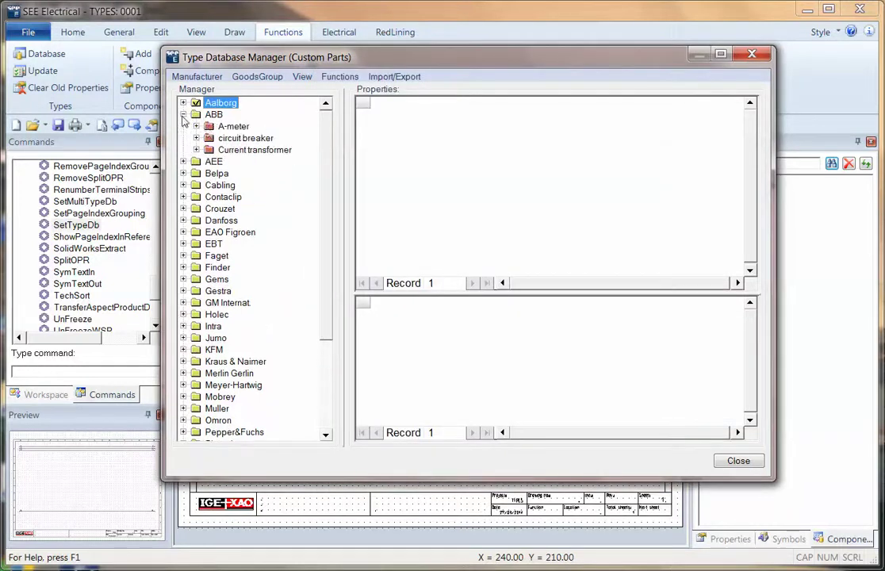
left_click(213, 115)
left_click(184, 162)
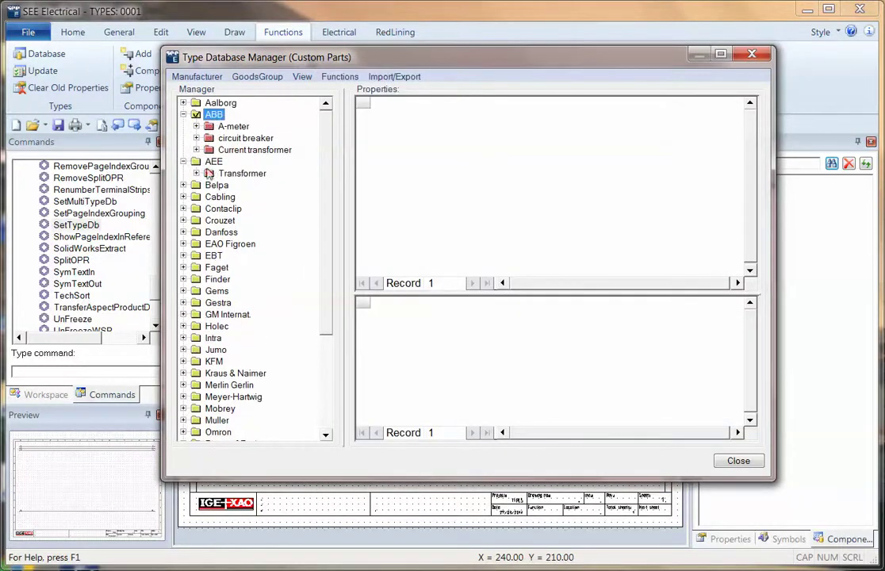
left_click(208, 174)
left_click(183, 185)
left_click(209, 197)
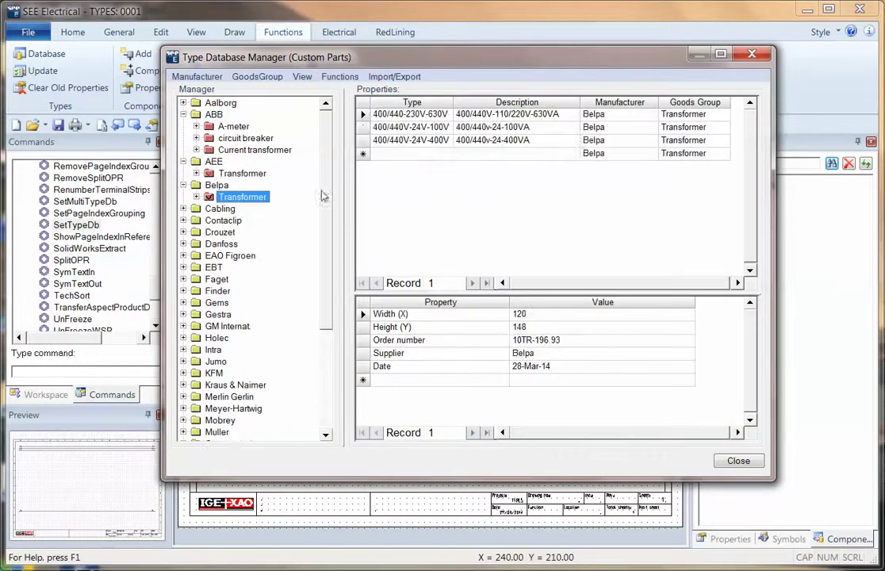
- Close the Type Database Manager and drag 'Transformer, 2 windings' from Favorites onto page 0001
left_click(752, 55)
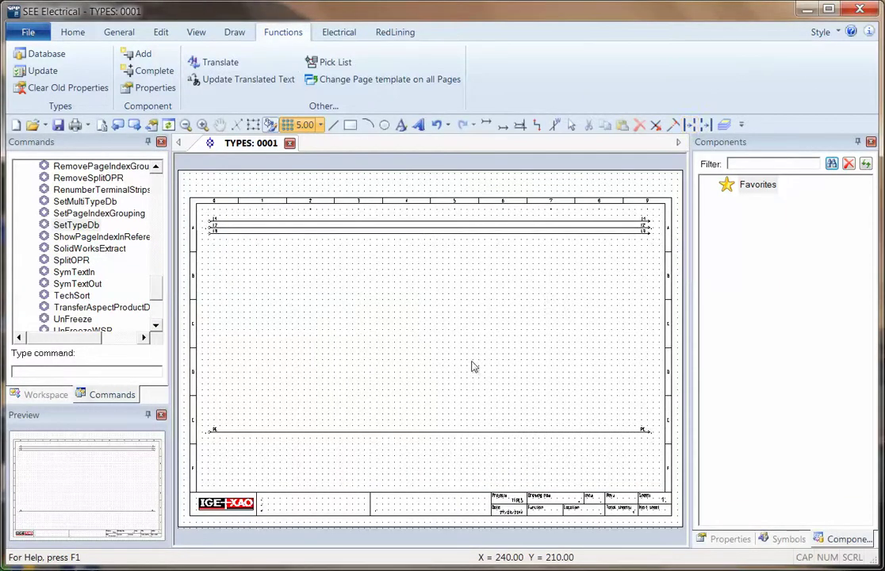
left_click(25, 399)
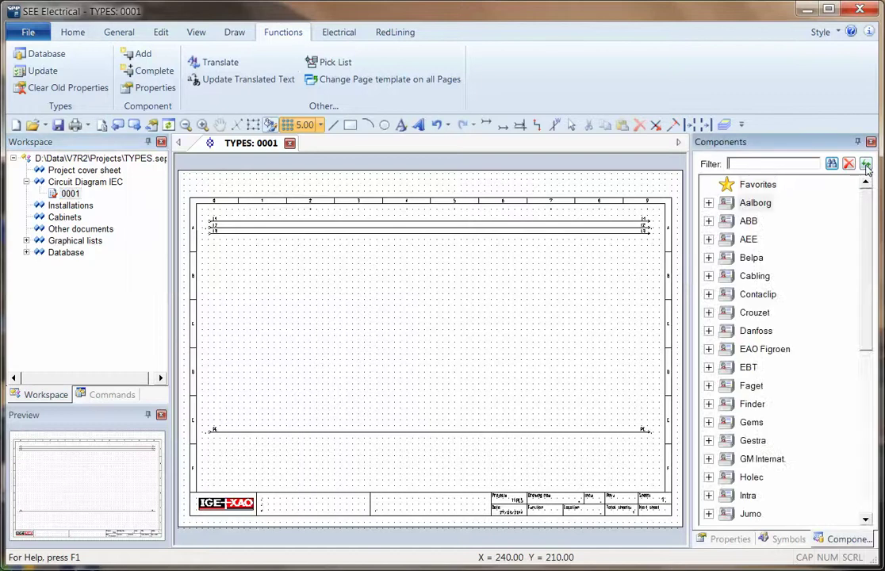
left_click(783, 541)
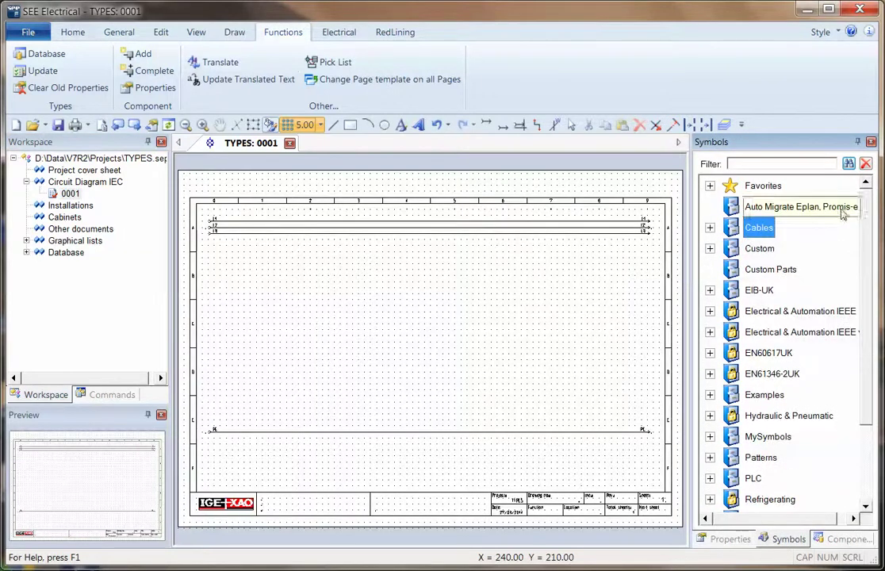
left_click(710, 187)
scroll(785, 309, "down", 5)
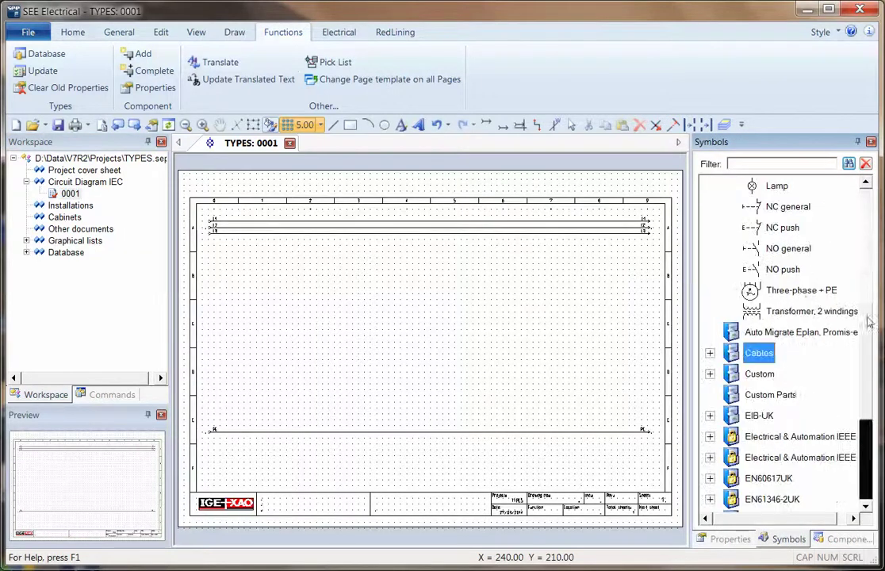
left_click_drag(789, 315, 418, 283)
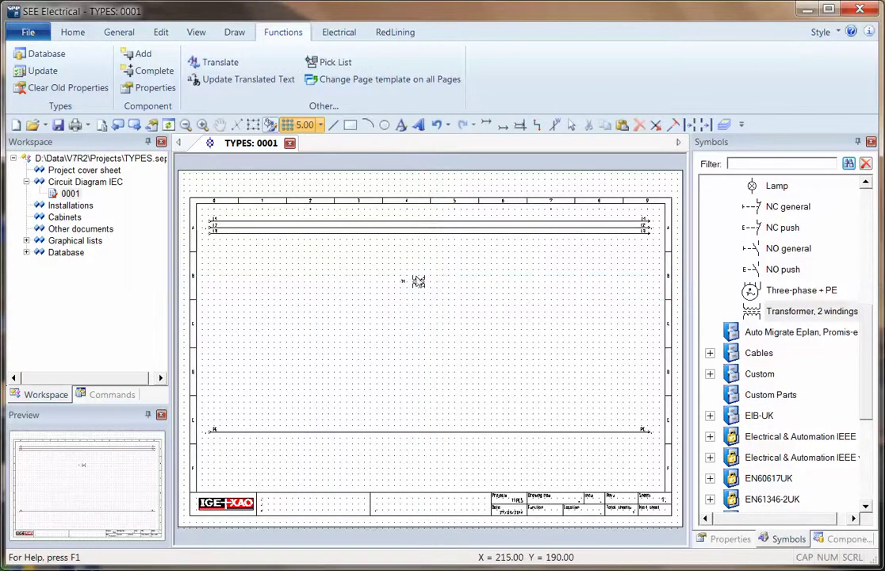
scroll(418, 281, "up", 5)
- Open T1's component properties and filter the Type Database Browser to the Transformer goods group
double_click(425, 335)
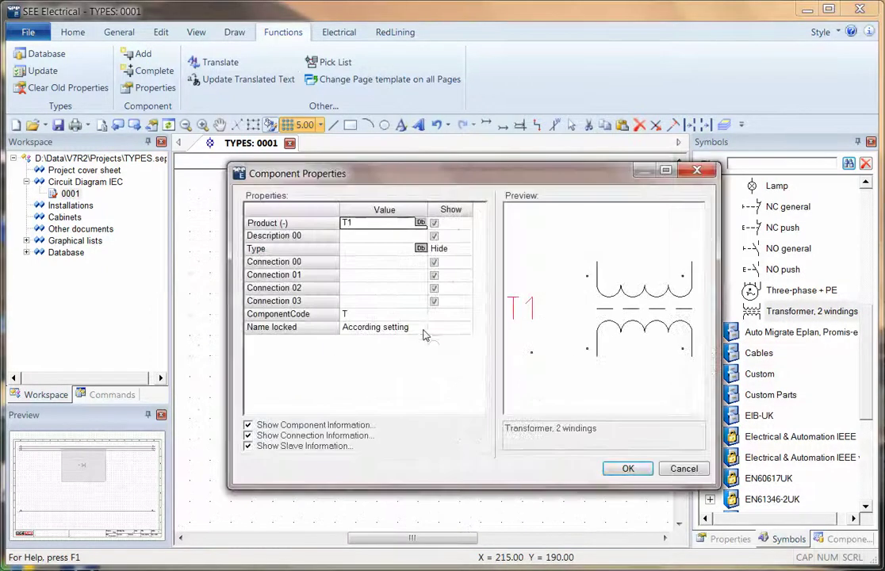
left_click(421, 249)
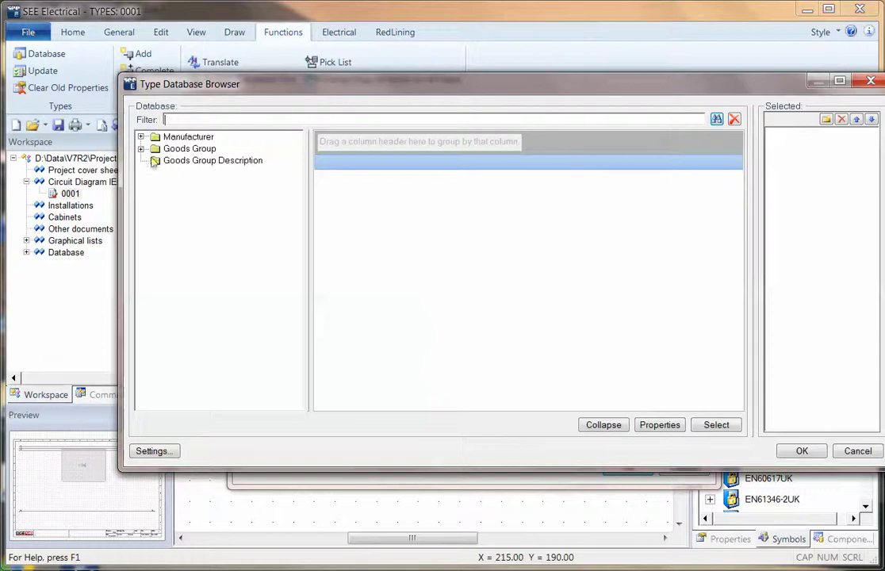
left_click(140, 150)
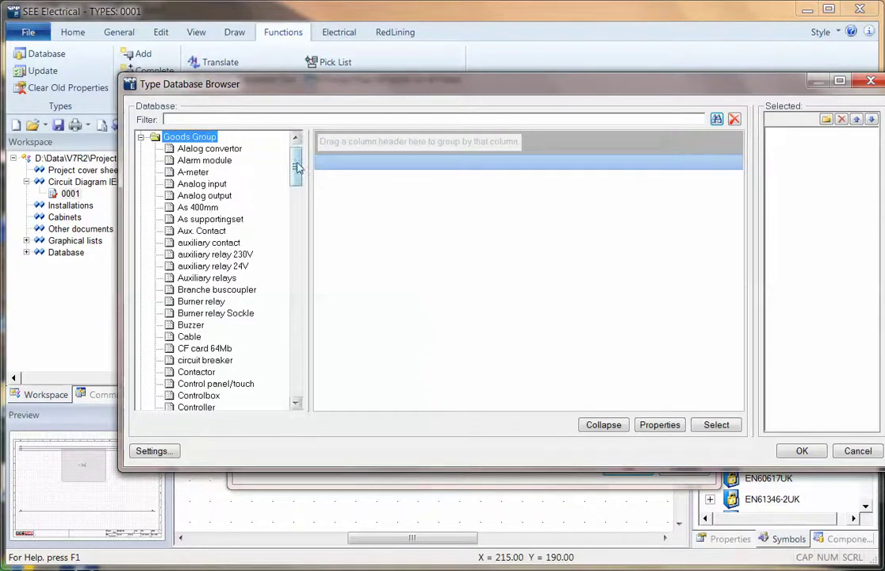
left_click_drag(298, 166, 298, 384)
left_click(201, 313)
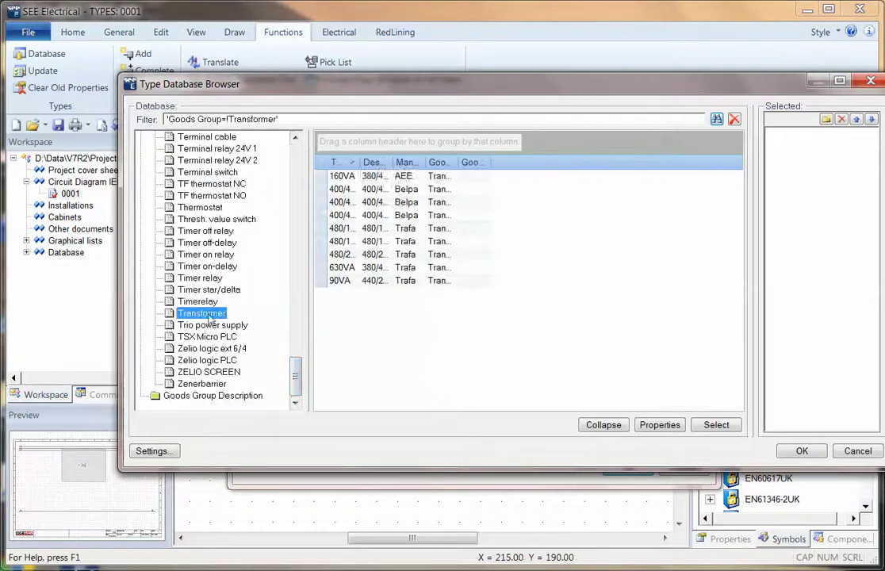
- Assign the 160VA type to T1 and confirm its properties to place it
double_click(359, 163)
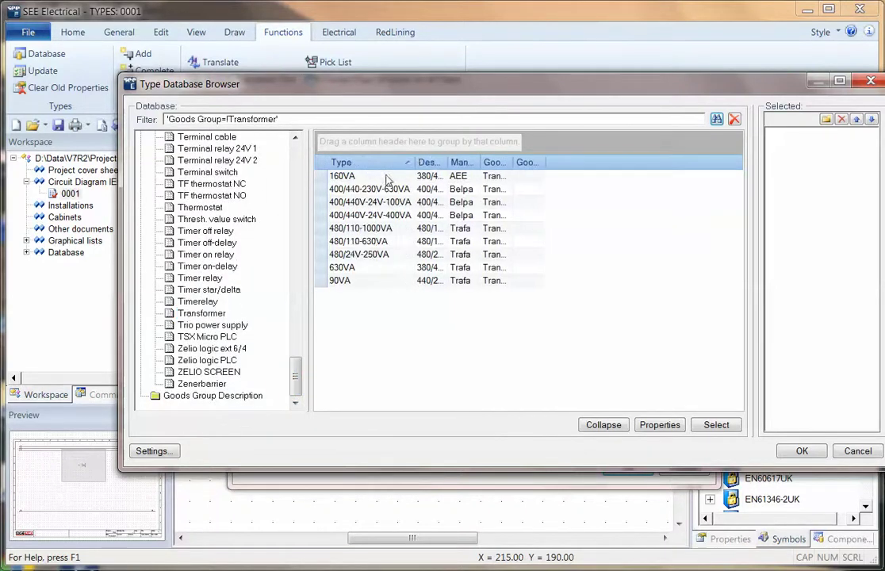
double_click(446, 162)
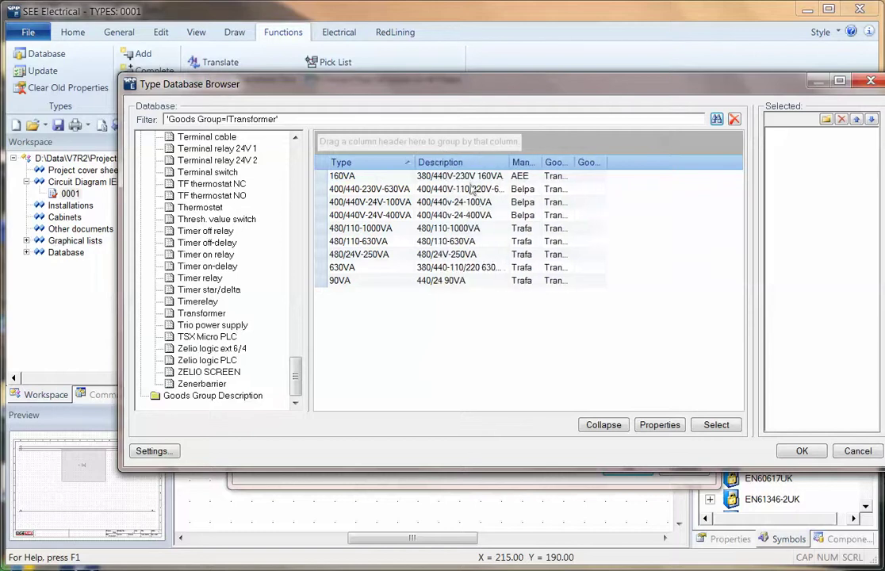
double_click(359, 177)
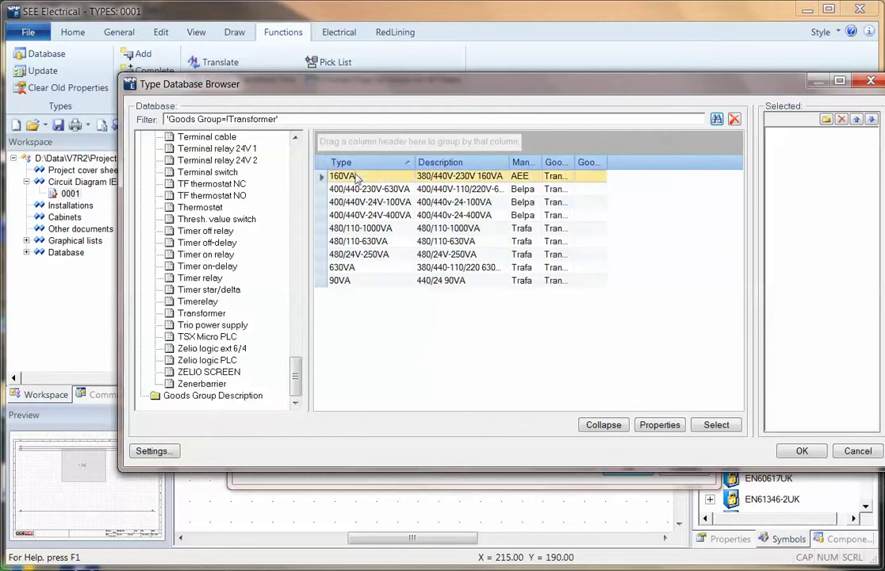
left_click(801, 451)
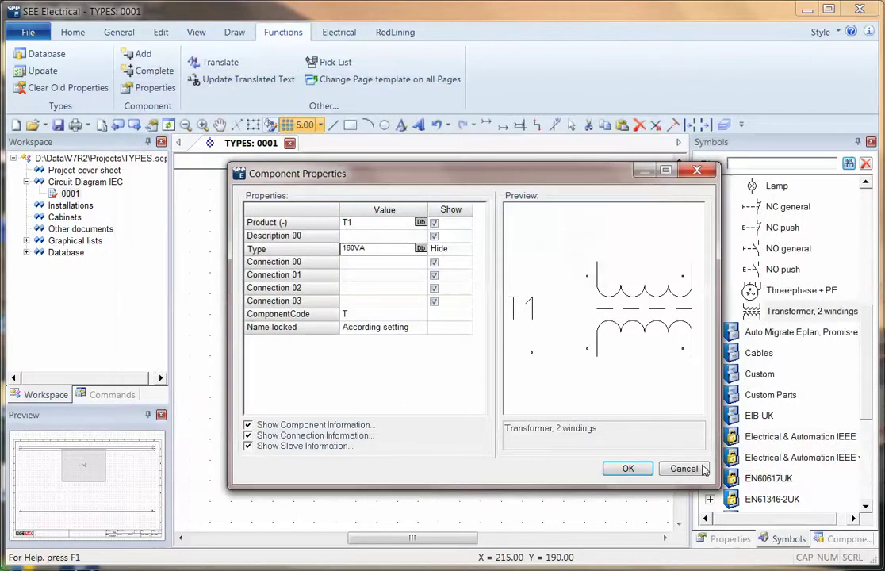
left_click(627, 469)
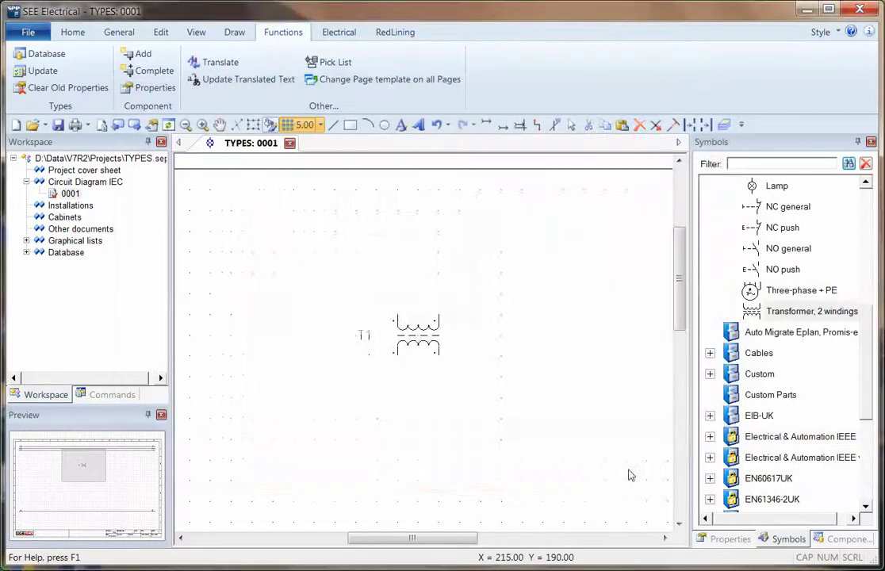
- Generate the 'Parts list, simple' from the project's graphical lists
left_click(26, 241)
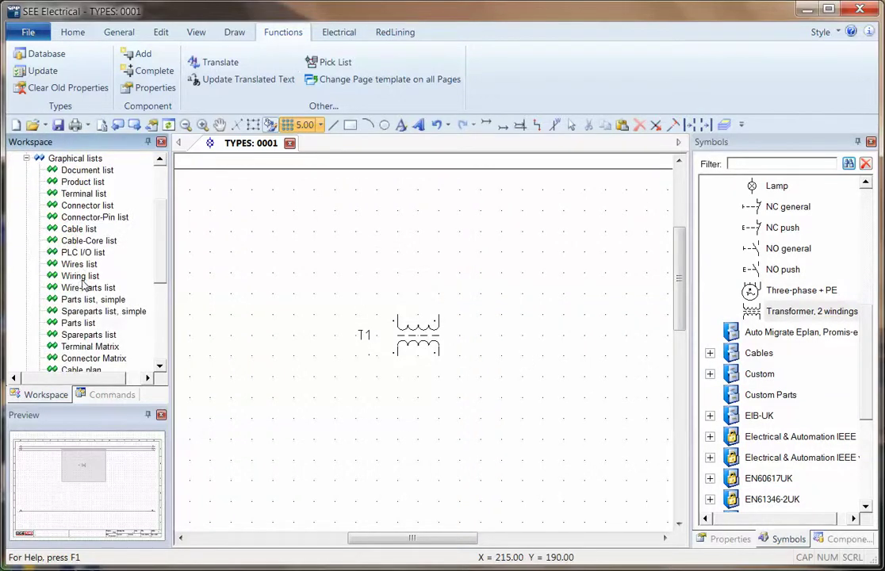
left_click(89, 336)
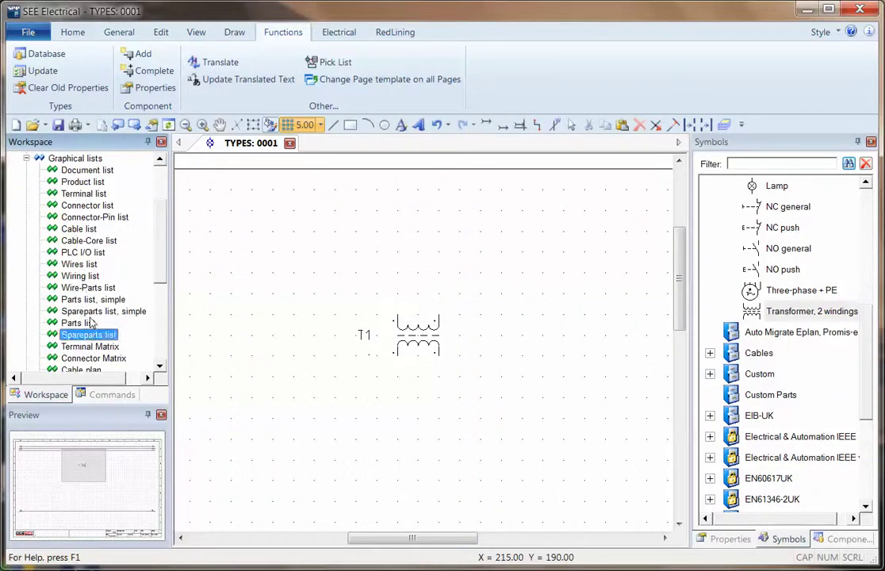
left_click(93, 300)
right_click(104, 299)
left_click(126, 310)
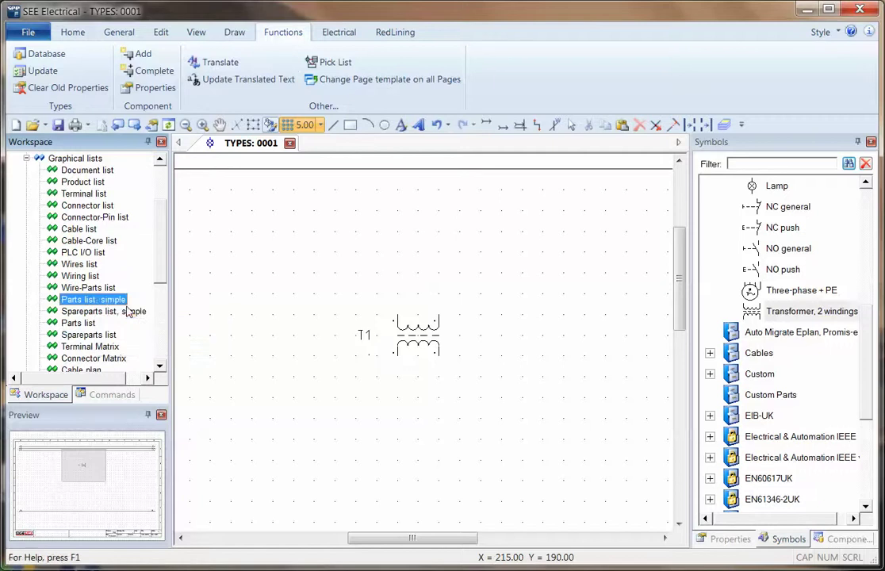
- Open Bill of Materials page 0001 to view the 160VA AEE transformer row
left_click(40, 300)
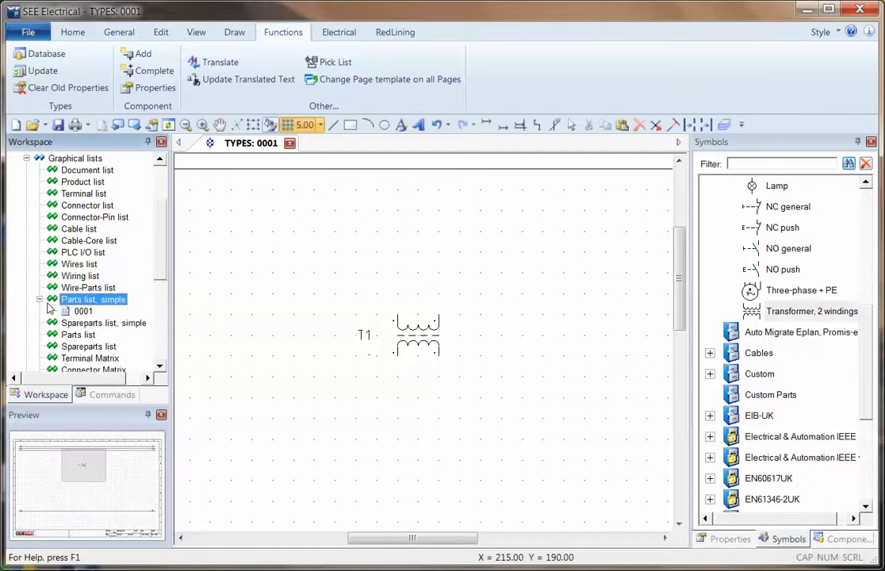
double_click(79, 312)
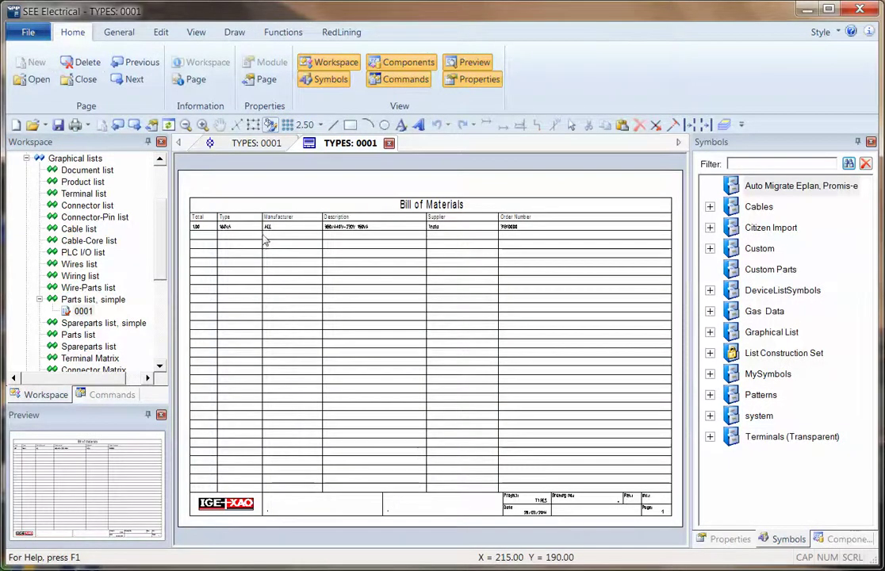
scroll(266, 242, "up", 3)
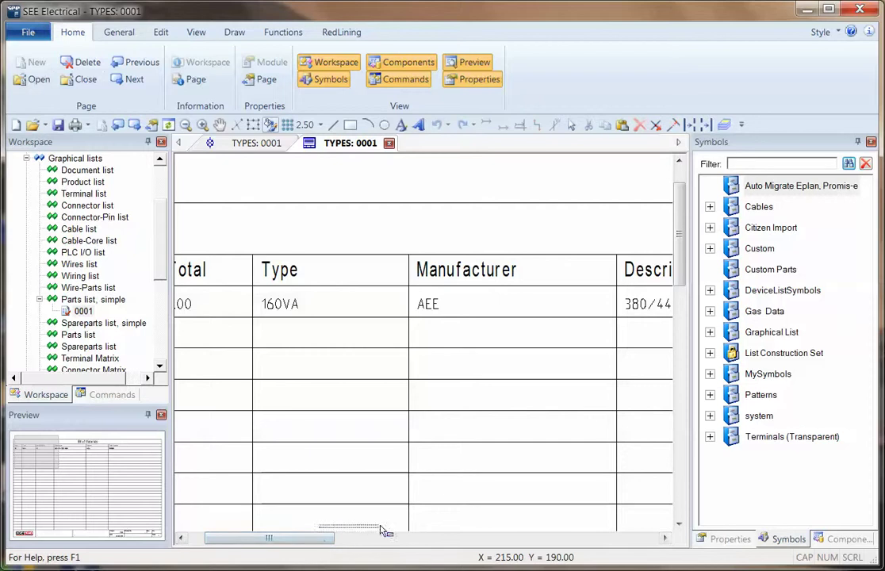
mouse_move(316, 537)
left_mouse_down()
mouse_move(542, 544)
mouse_move(353, 540)
left_mouse_up()
- Create a new Cabinets page, accepting the default page information
scroll(61, 236, "up", 2)
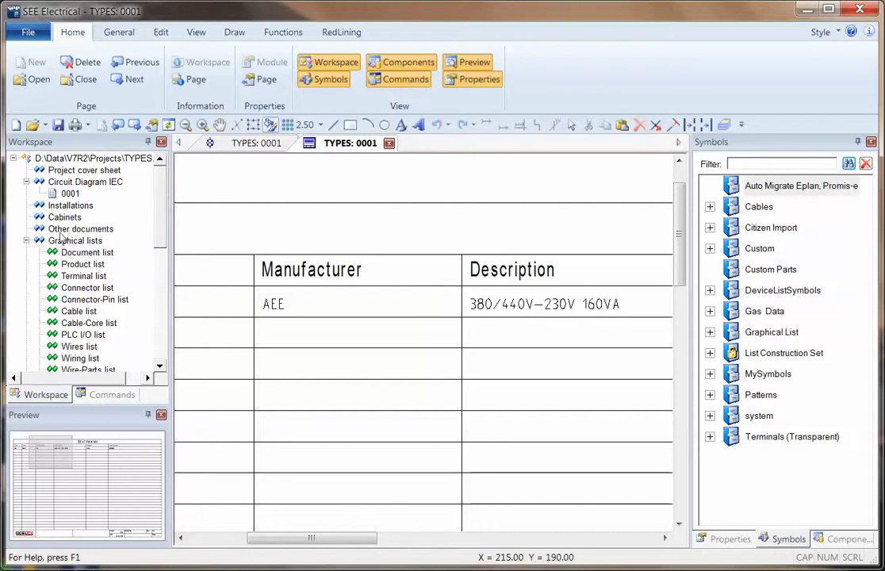
double_click(35, 242)
right_click(63, 219)
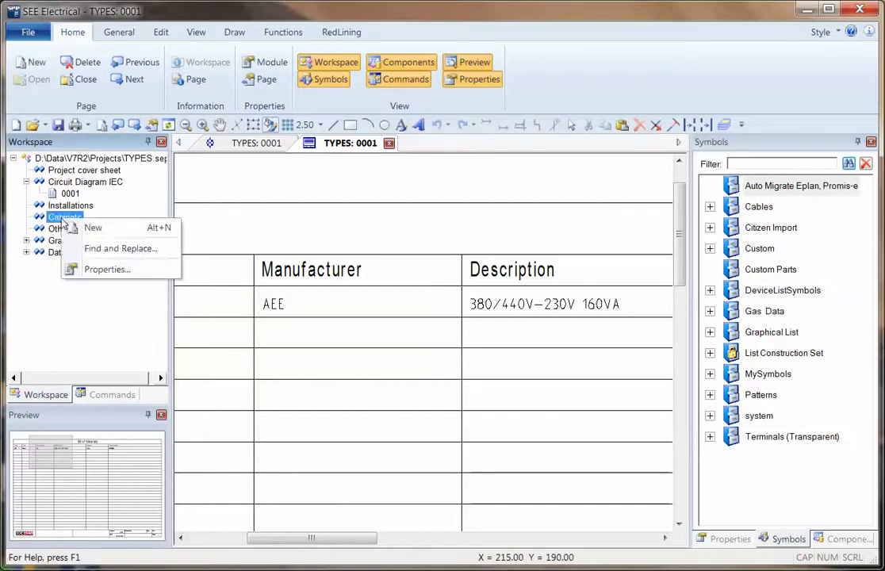
left_click(111, 269)
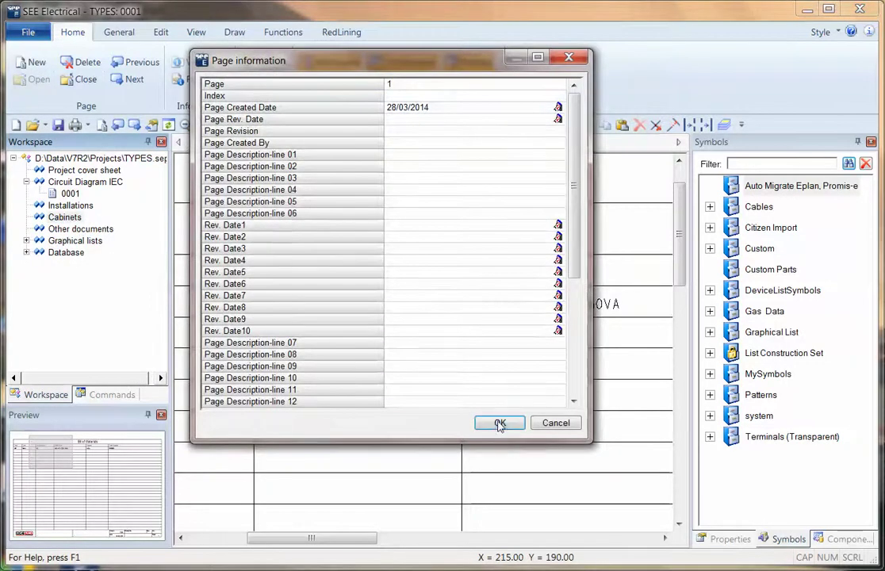
left_click(499, 423)
- Place the Rittal 1050.500 cabinet from Cabinet > Cabinets Rittal onto the sheet
left_click(711, 229)
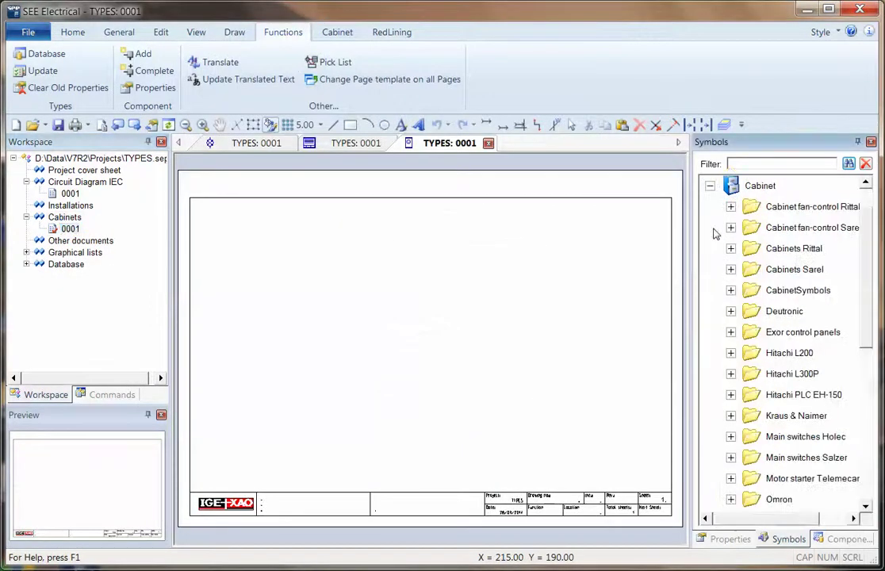
left_click(731, 248)
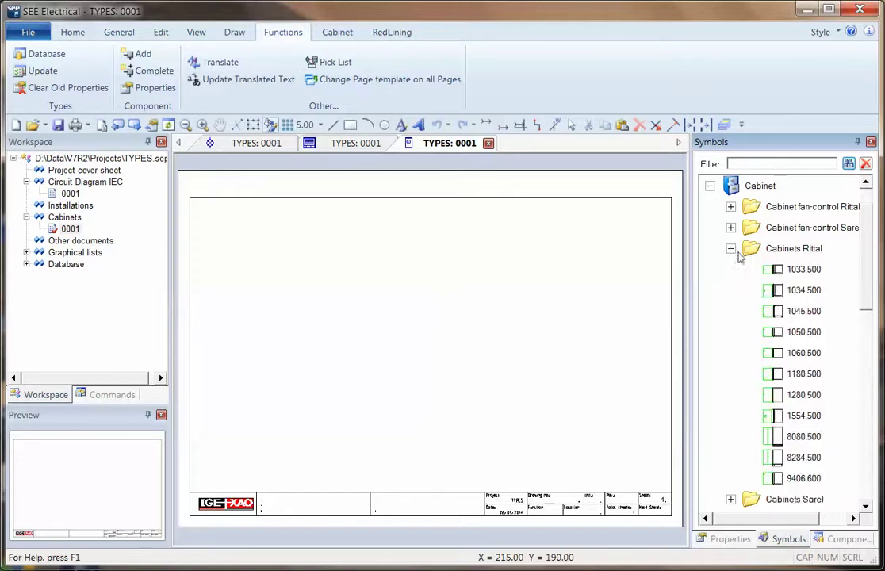
left_click_drag(801, 340, 495, 337)
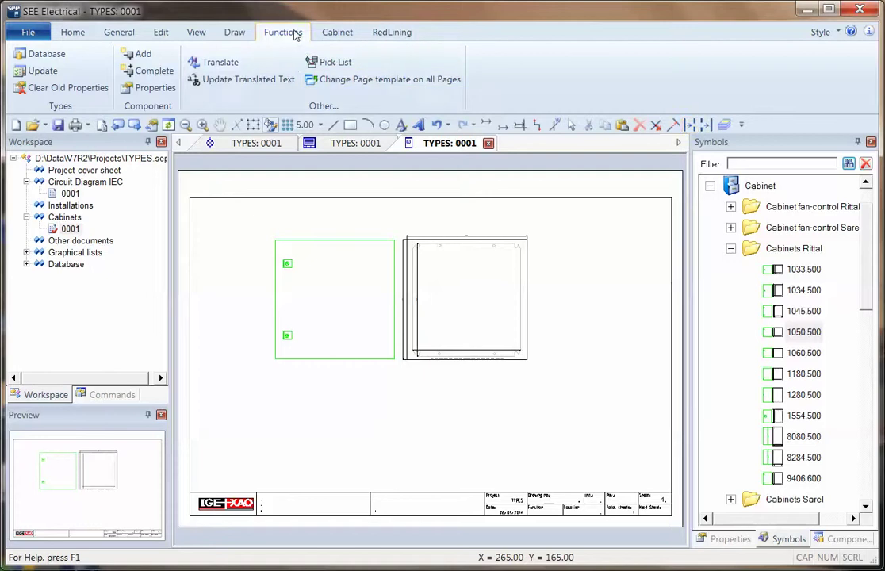
- Place transformer T1 from the Pick List inside the Rittal cabinet
left_click(336, 62)
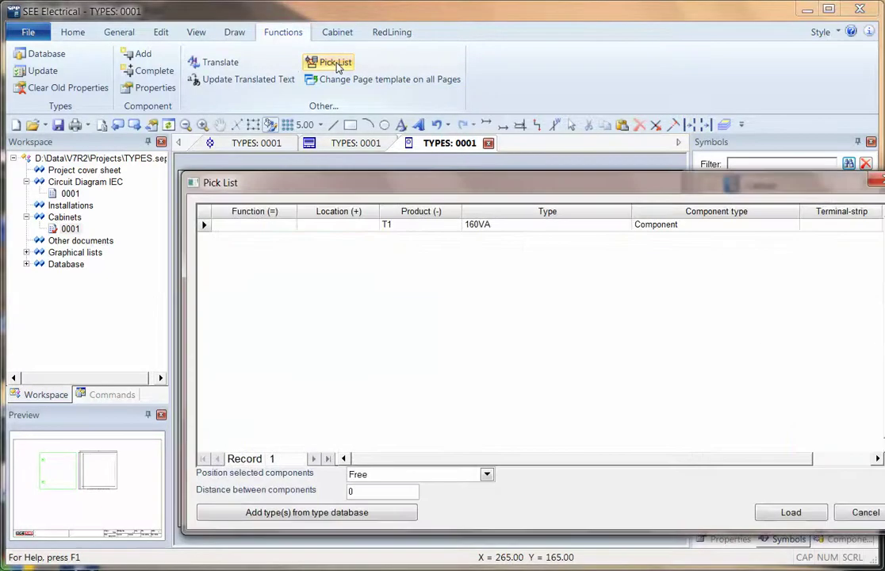
left_click(407, 229)
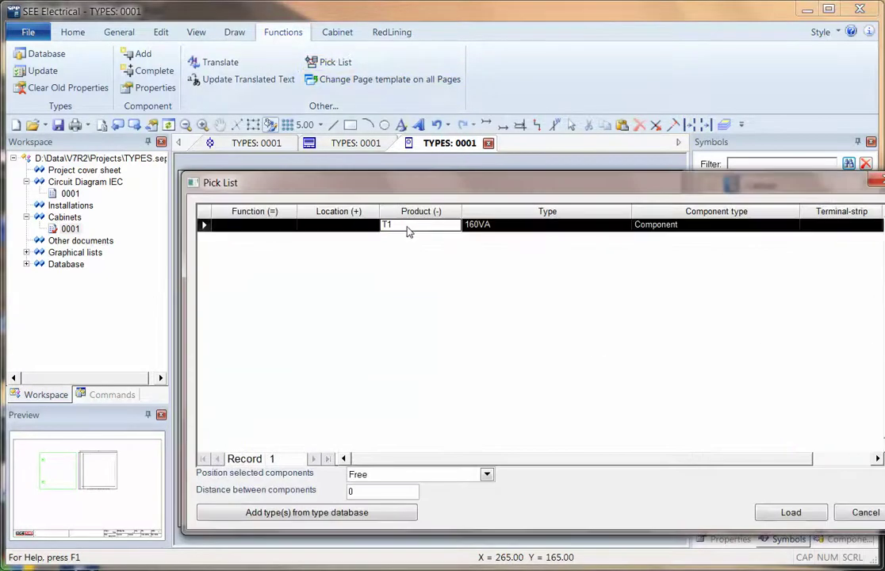
left_click(787, 513)
left_click(431, 269)
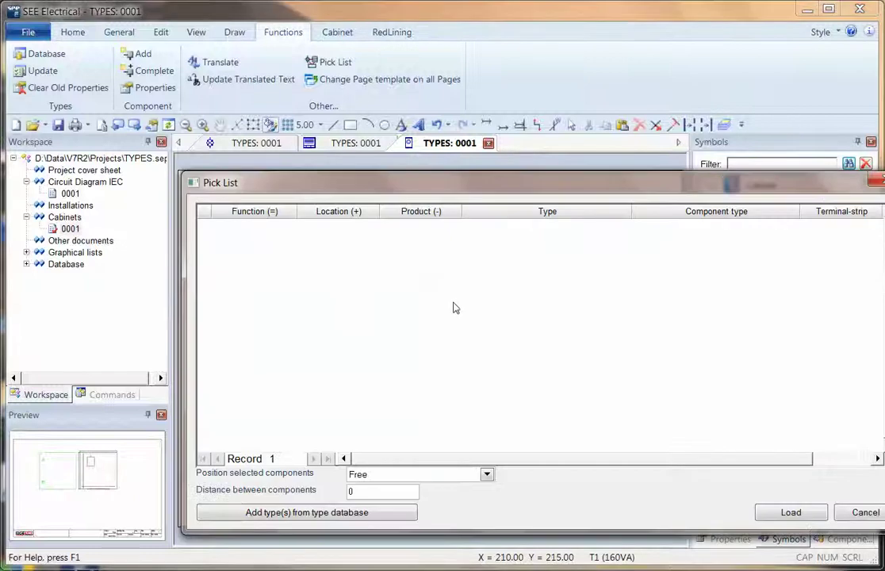
left_click(863, 513)
scroll(418, 290, "up", 4)
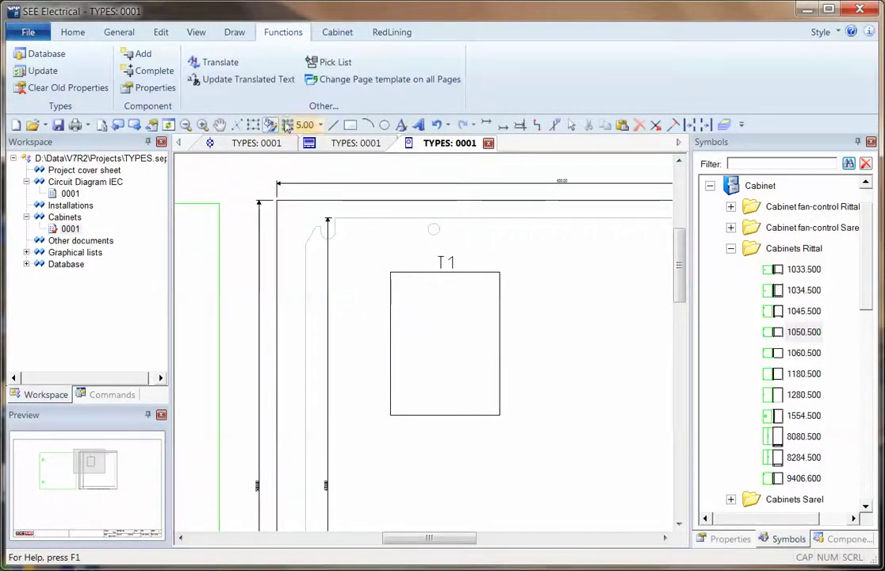
- Dimension T1's width between its left and right edges as 95 mm
left_click(235, 33)
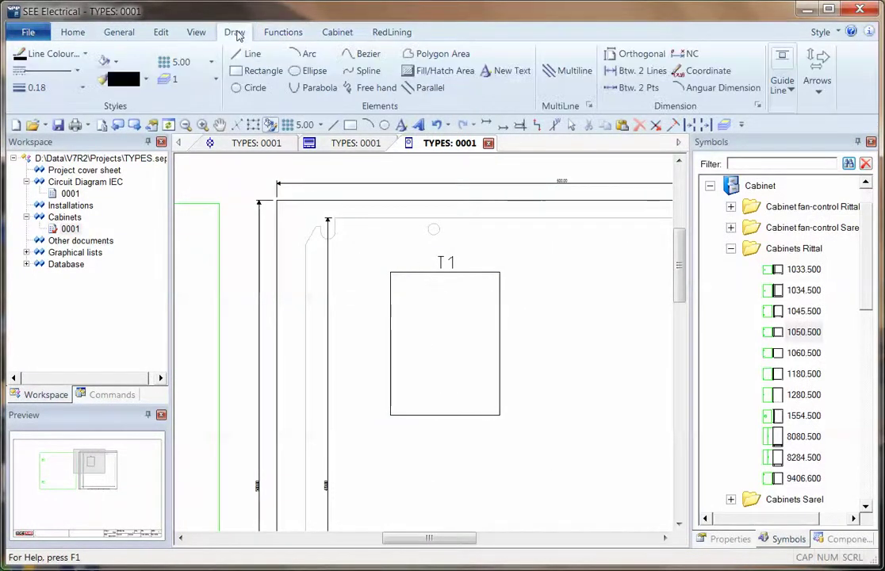
left_click(634, 71)
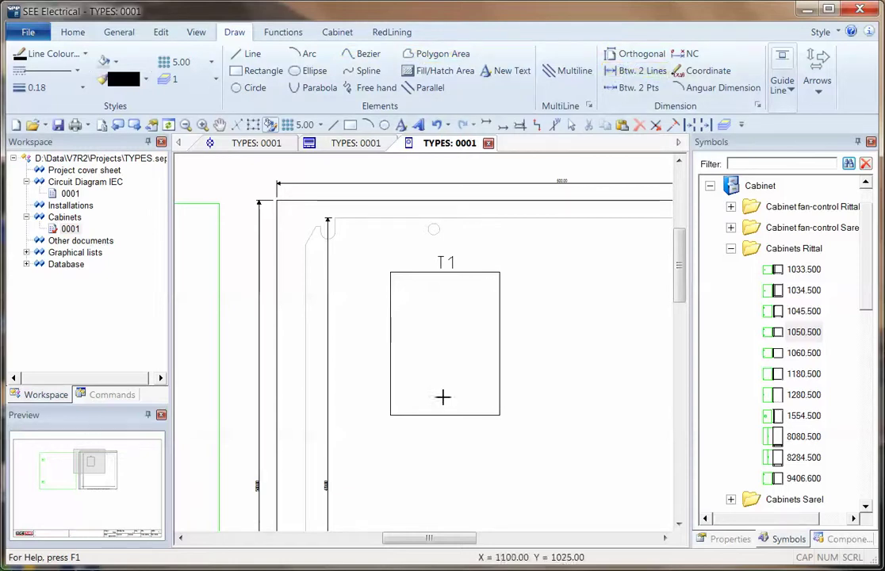
left_click(389, 380)
left_click(500, 375)
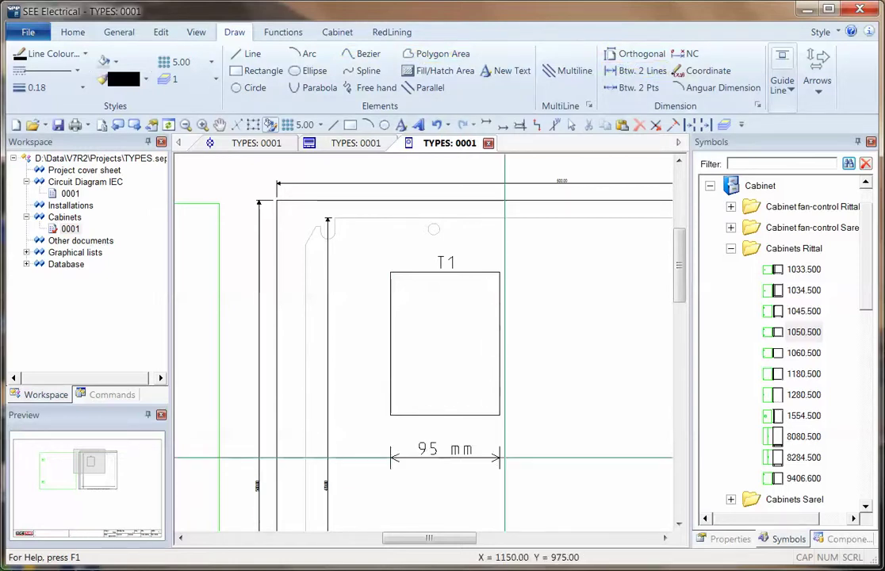
left_click(508, 484)
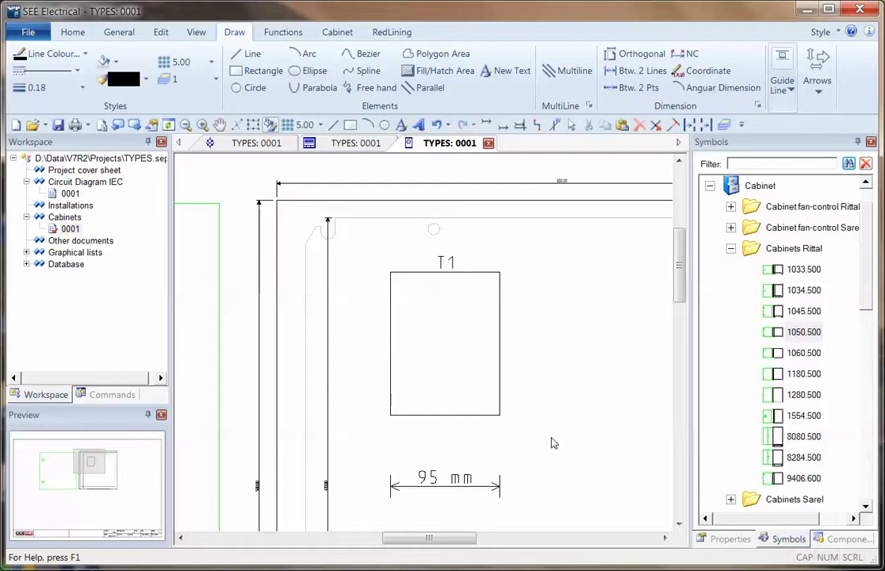